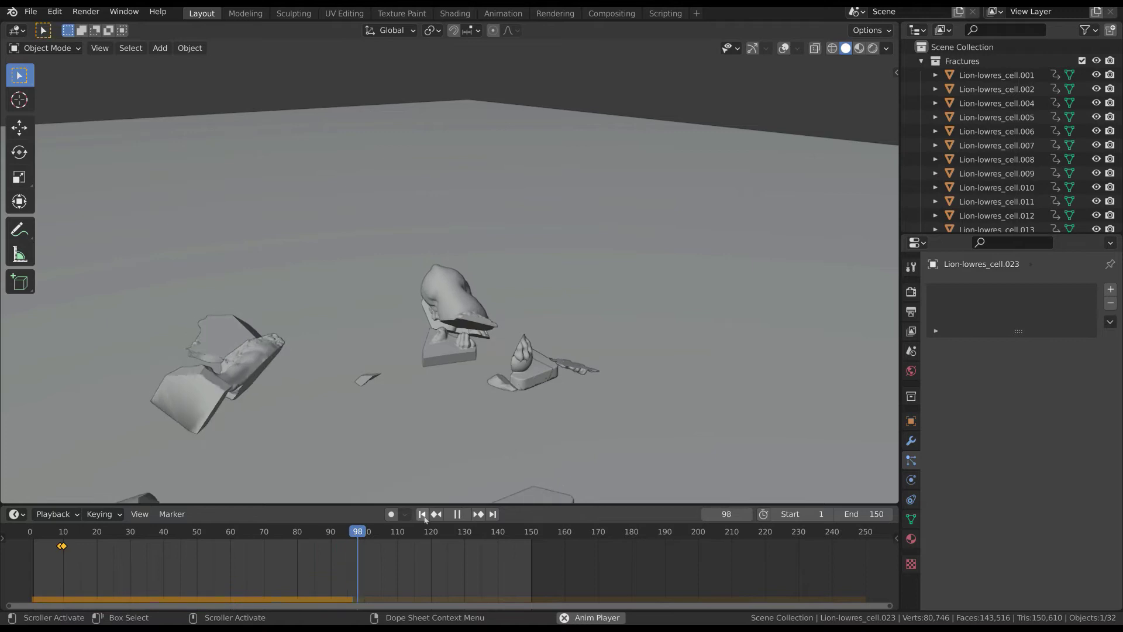
# Step: Stop the playback of the fractured lion simulation and return to the first frame
pyautogui.press('space')
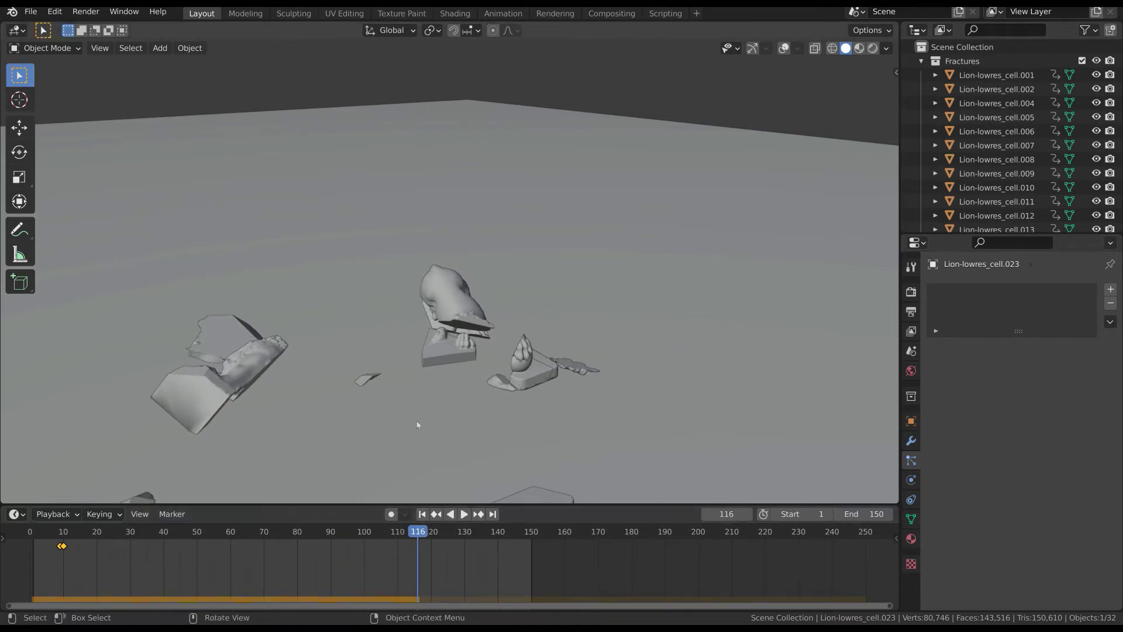
pyautogui.hotkey('shift', 'Left')
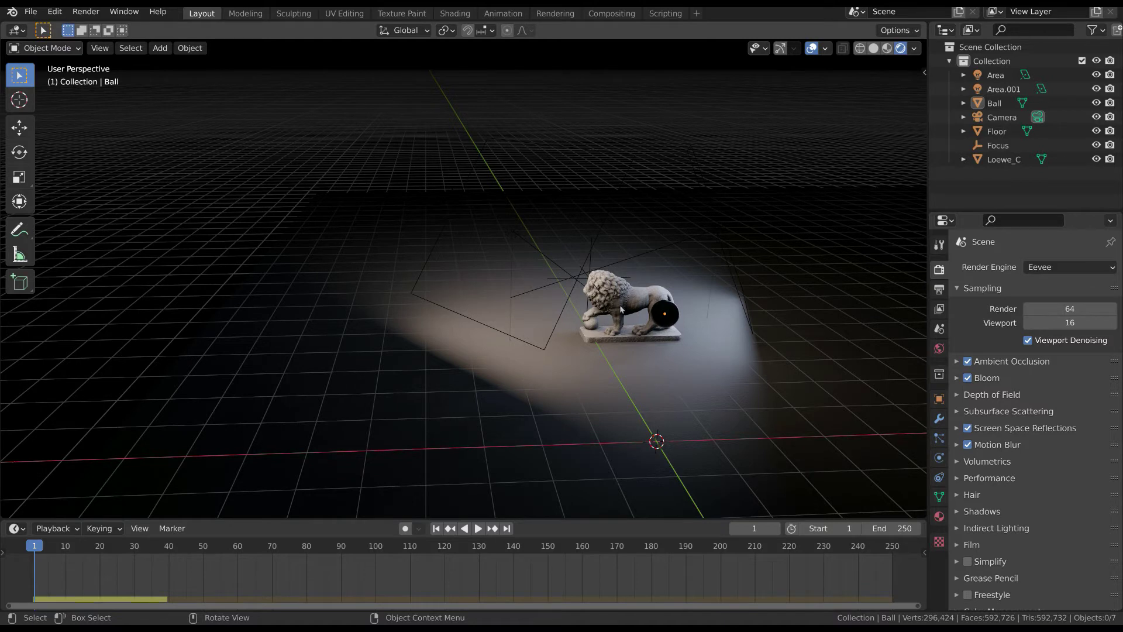
# Step: Look over the unbroken lion scene from several angles and switch the viewport to solid shading
pyautogui.moveTo(621, 309); pyautogui.dragTo(524, 307, button='middle')
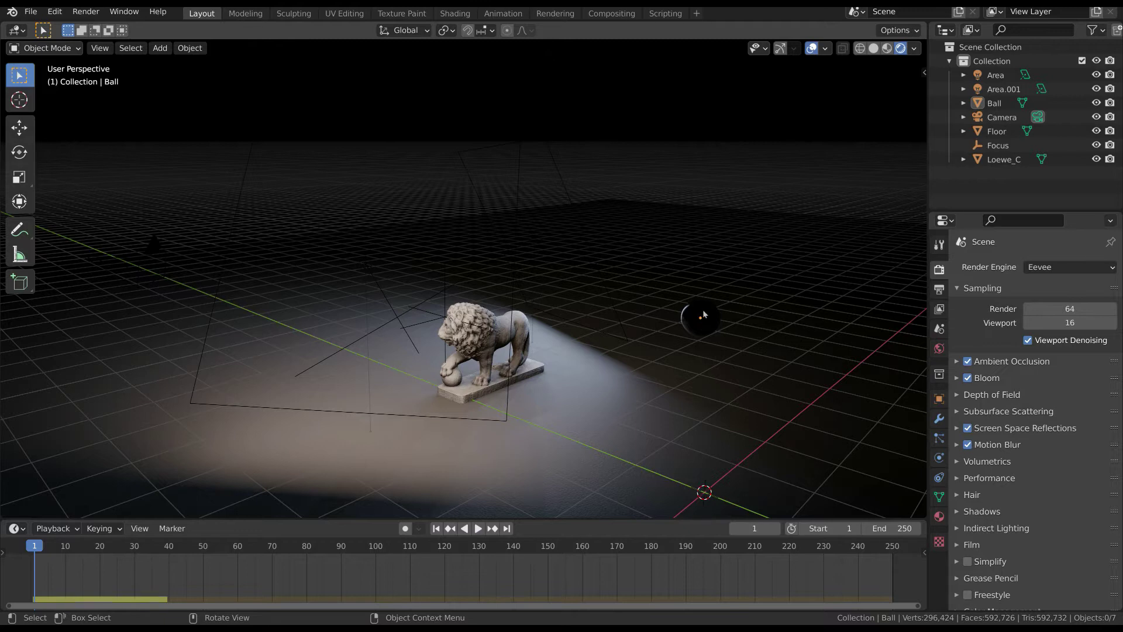
pyautogui.moveTo(705, 314); pyautogui.dragTo(590, 309, button='middle')
pyautogui.moveTo(709, 319); pyautogui.dragTo(636, 315, button='middle')
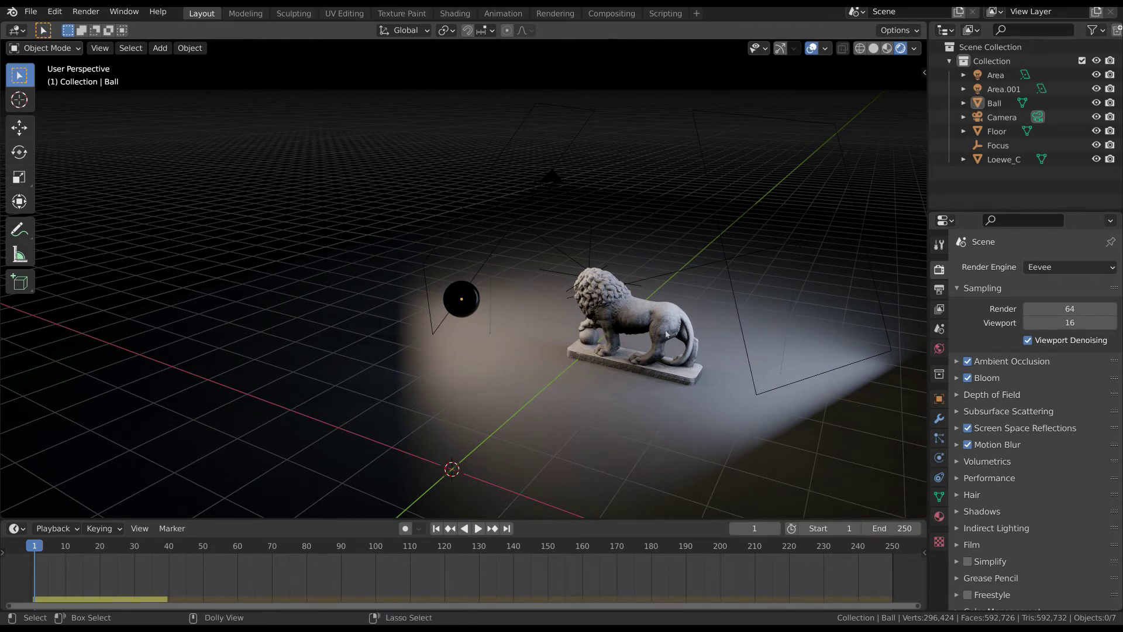
pyautogui.click(874, 48)
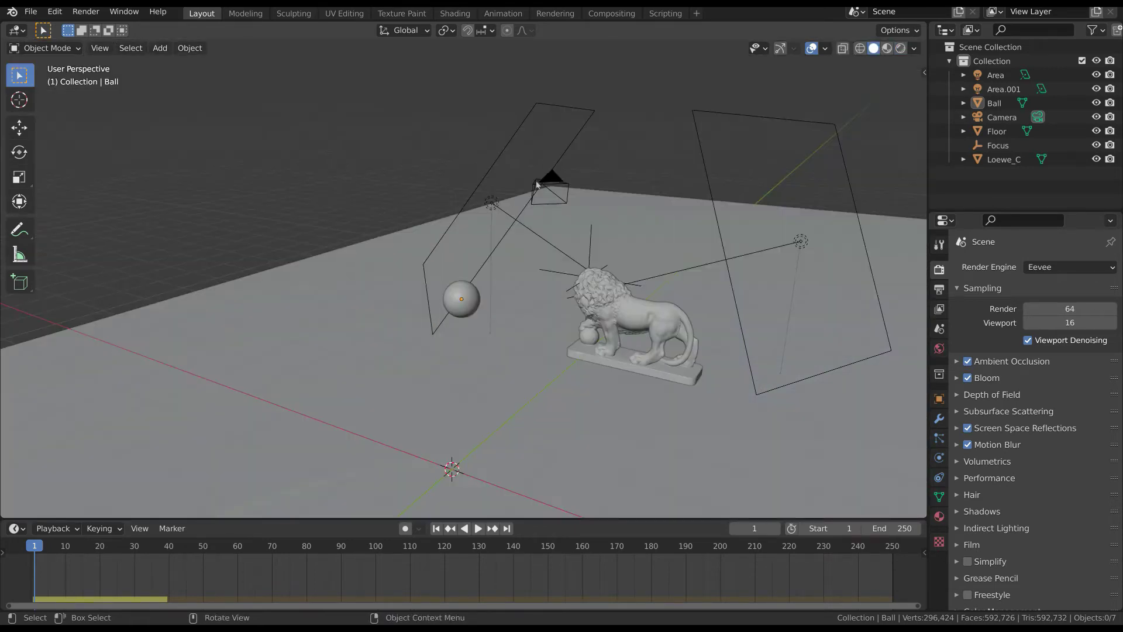
# Step: Examine the rigid body settings of the floor, the lion statue and the ball one after another
pyautogui.moveTo(702, 182); pyautogui.dragTo(607, 180, button='middle')
pyautogui.click(670, 298)
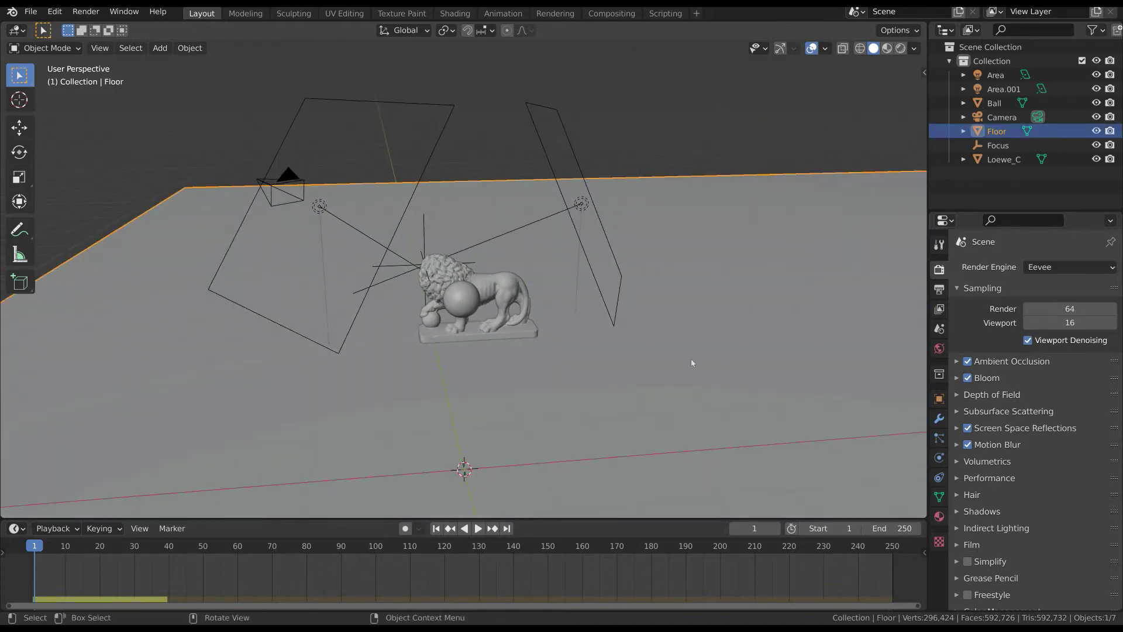
pyautogui.click(939, 459)
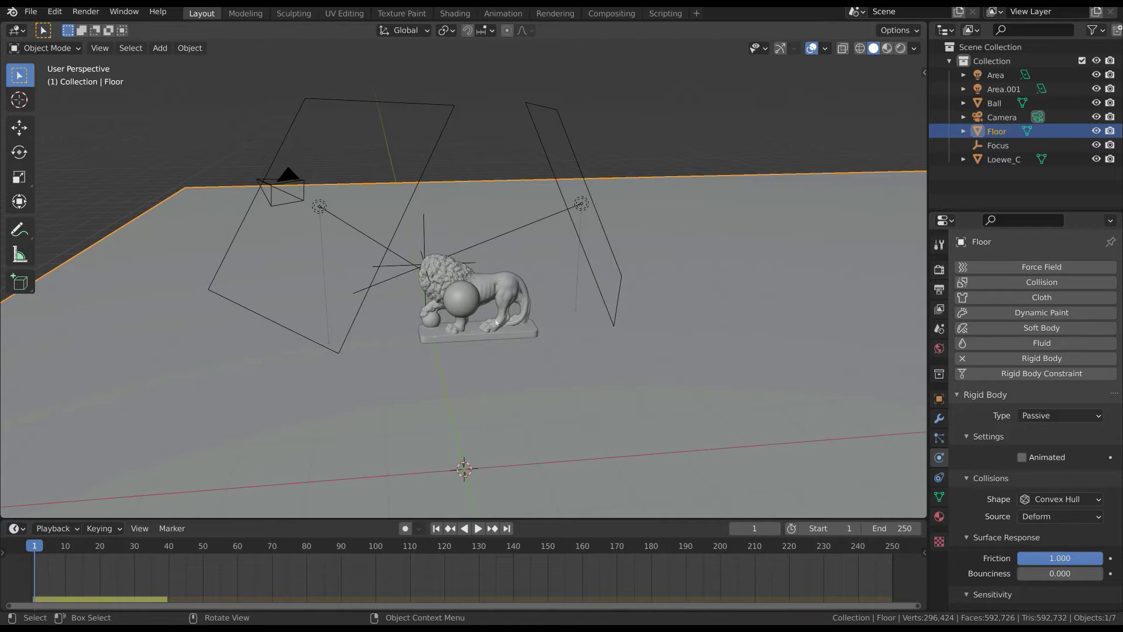
pyautogui.click(505, 291)
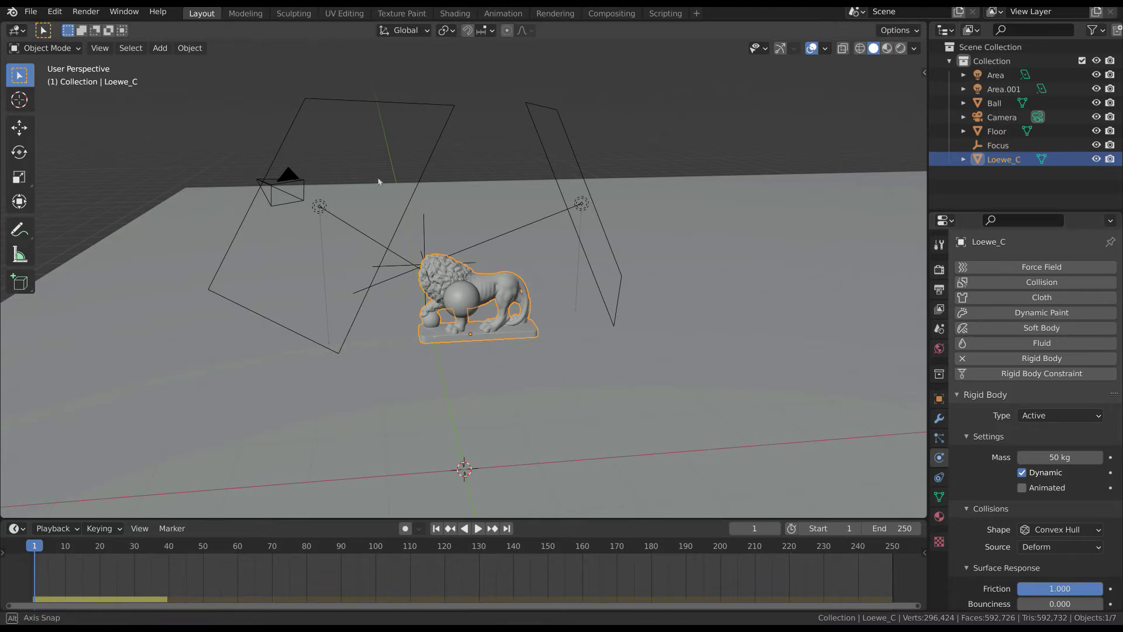
pyautogui.moveTo(378, 181); pyautogui.dragTo(457, 193, button='middle')
pyautogui.click(626, 319)
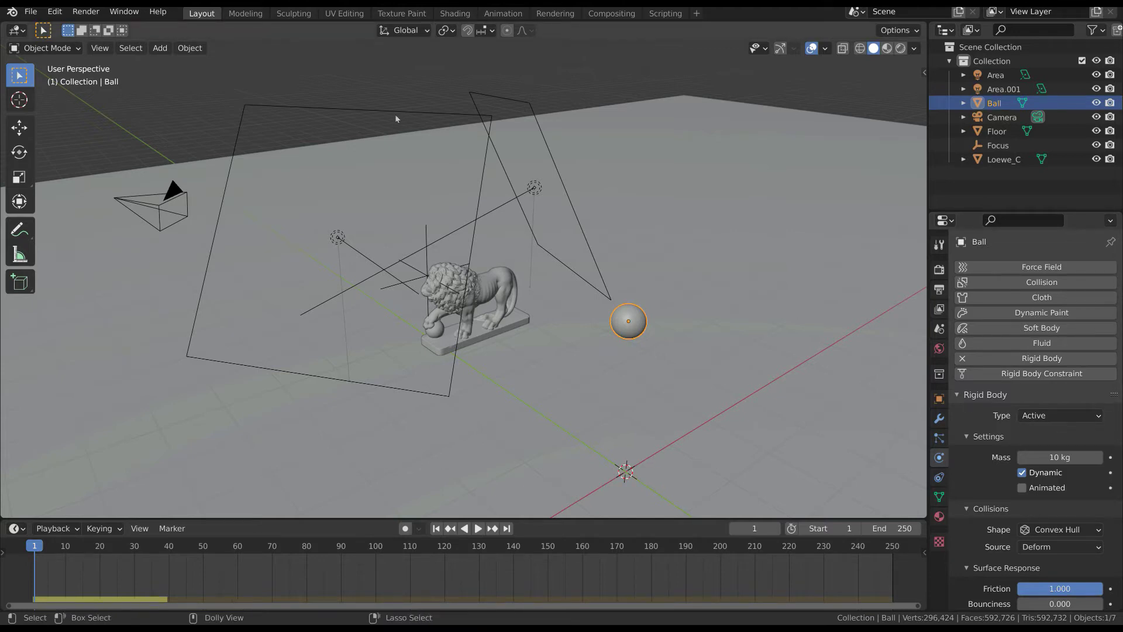
pyautogui.moveTo(328, 243); pyautogui.dragTo(350, 319, button='middle')
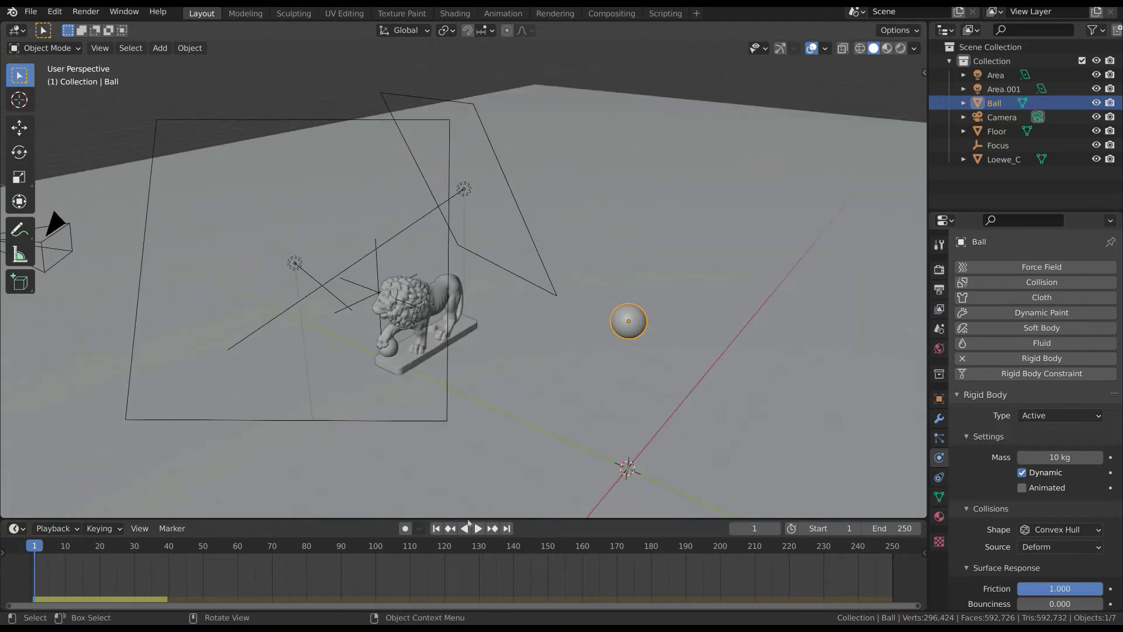
# Step: Play the rigid body simulation from the start to watch how the ball falls, and stop it
pyautogui.click(477, 528)
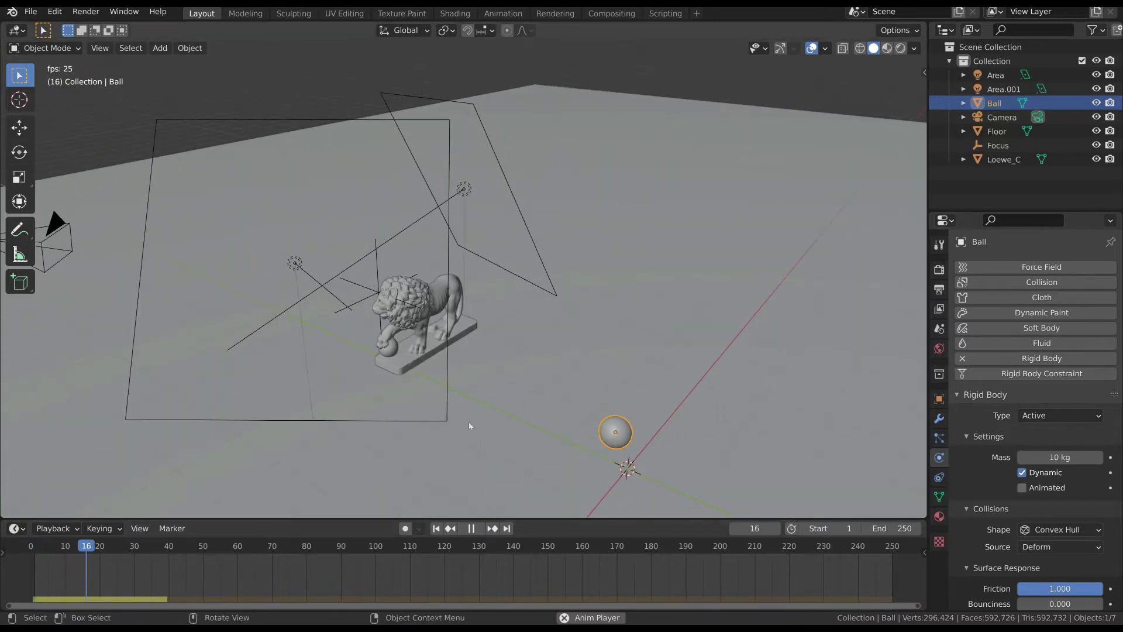
pyautogui.moveTo(471, 420); pyautogui.dragTo(582, 334, button='middle')
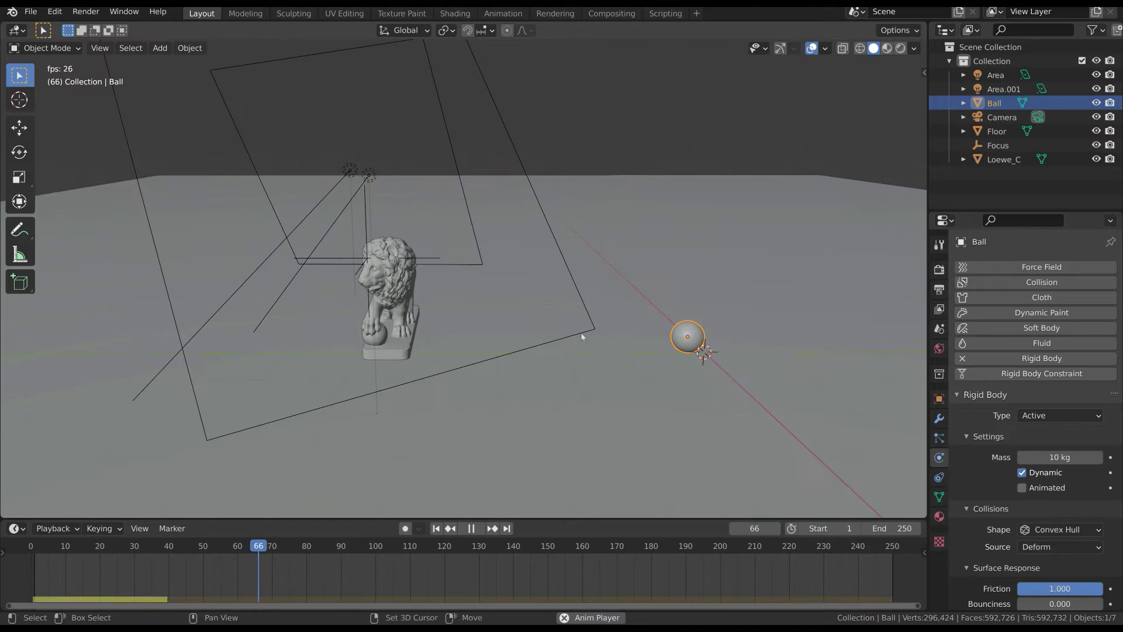
pyautogui.click(435, 528)
pyautogui.moveTo(510, 452); pyautogui.dragTo(665, 371, button='middle')
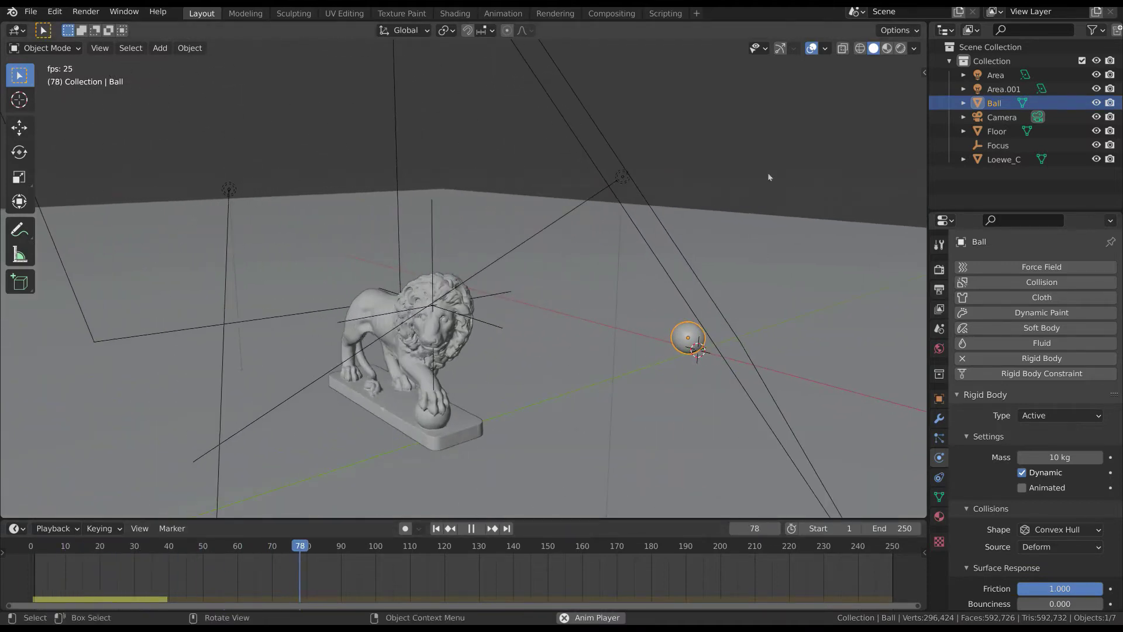
pyautogui.press('space')
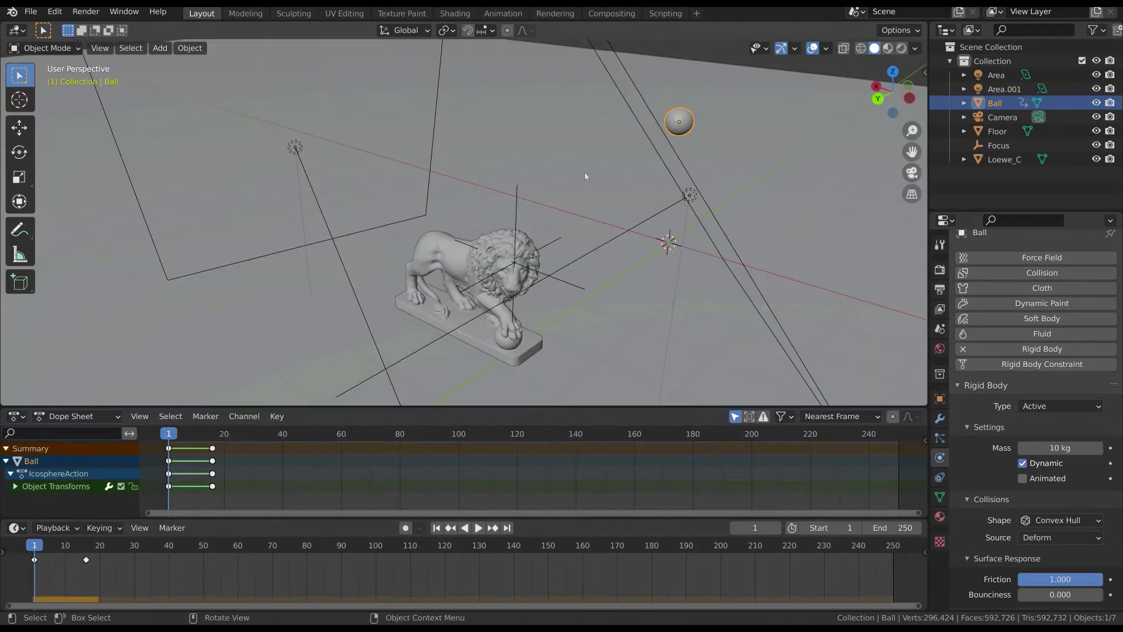
# Step: Select the ball, show its transform properties and keyframe its location at frame 1
pyautogui.click(689, 121)
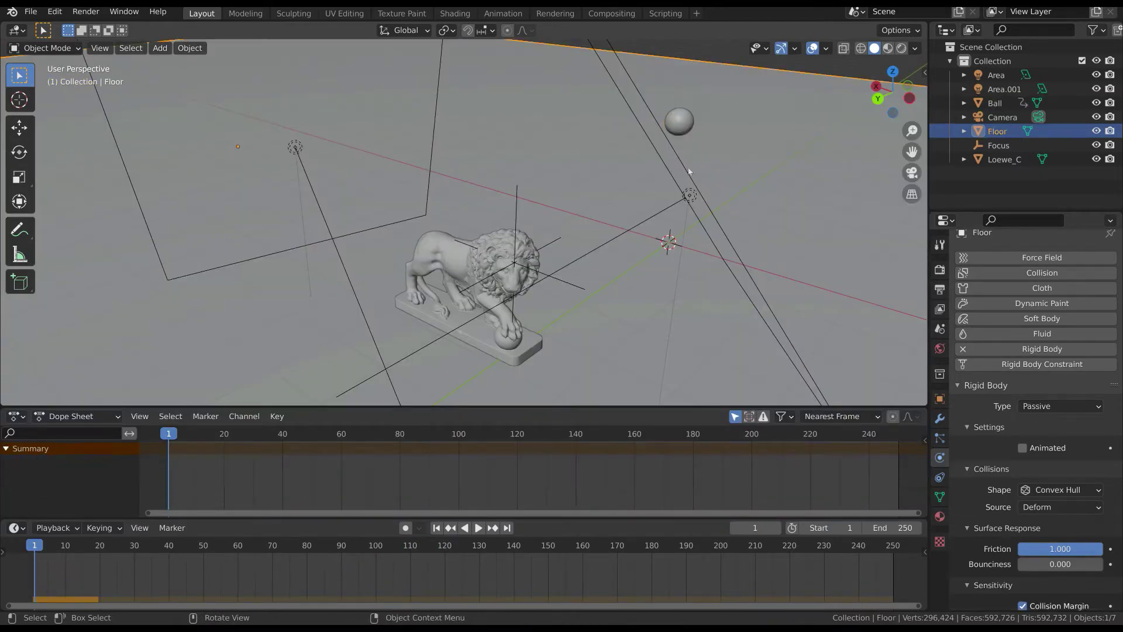
pyautogui.moveTo(690, 120); pyautogui.dragTo(650, 172, button='middle')
pyautogui.click(678, 116)
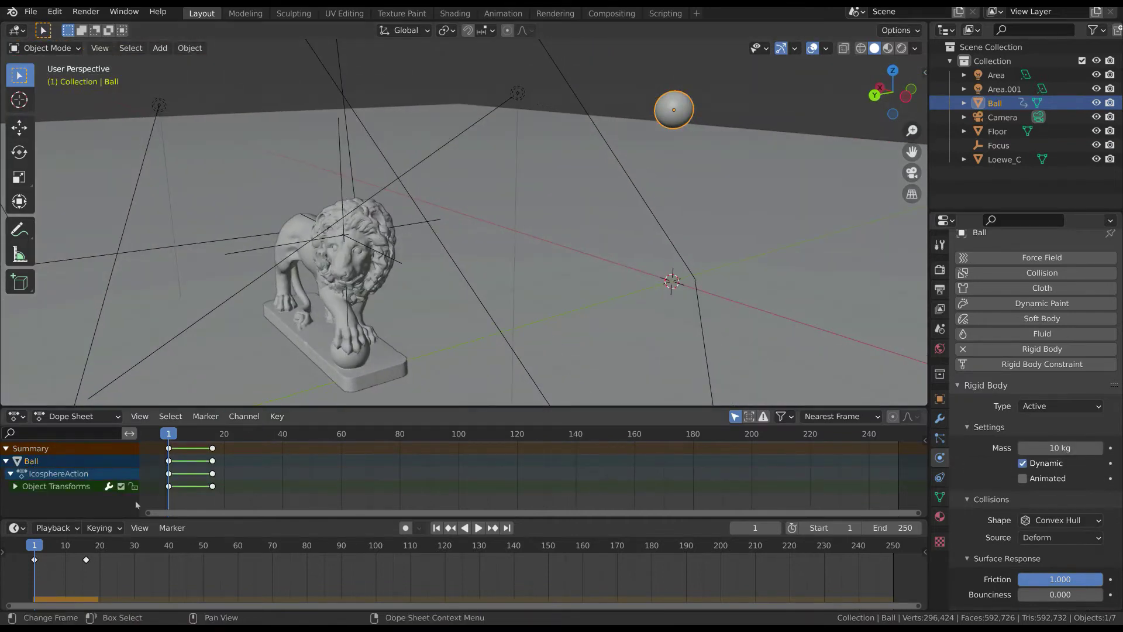
pyautogui.click(940, 399)
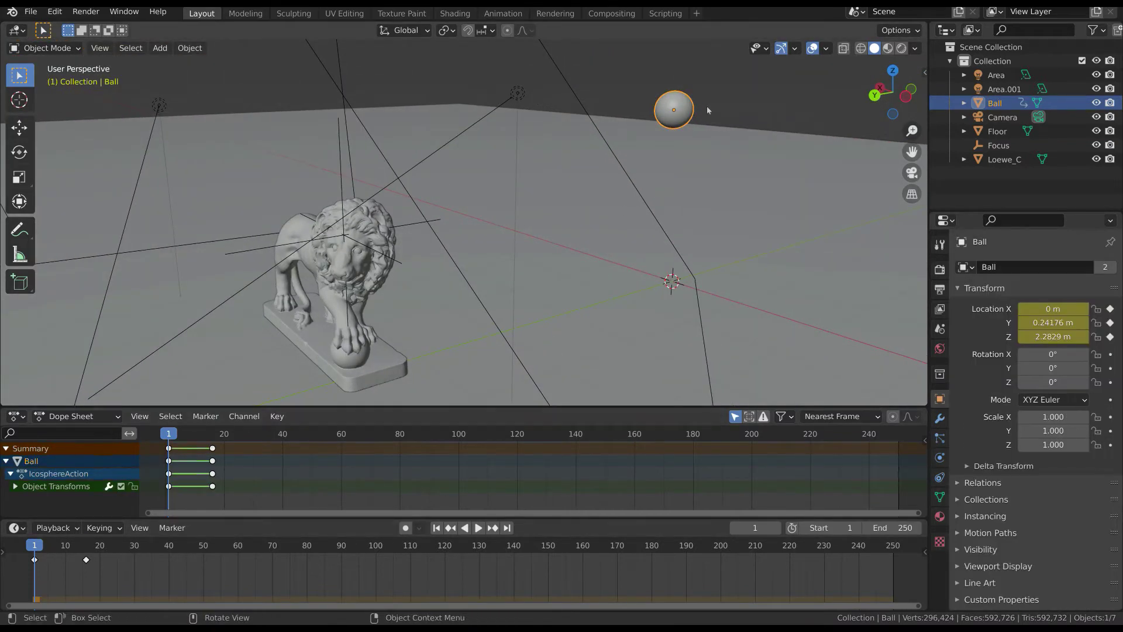
pyautogui.press('i')
pyautogui.click(641, 130)
# Step: Advance to frame 16 and keyframe the ball's location next to the lion's head
pyautogui.press('space')
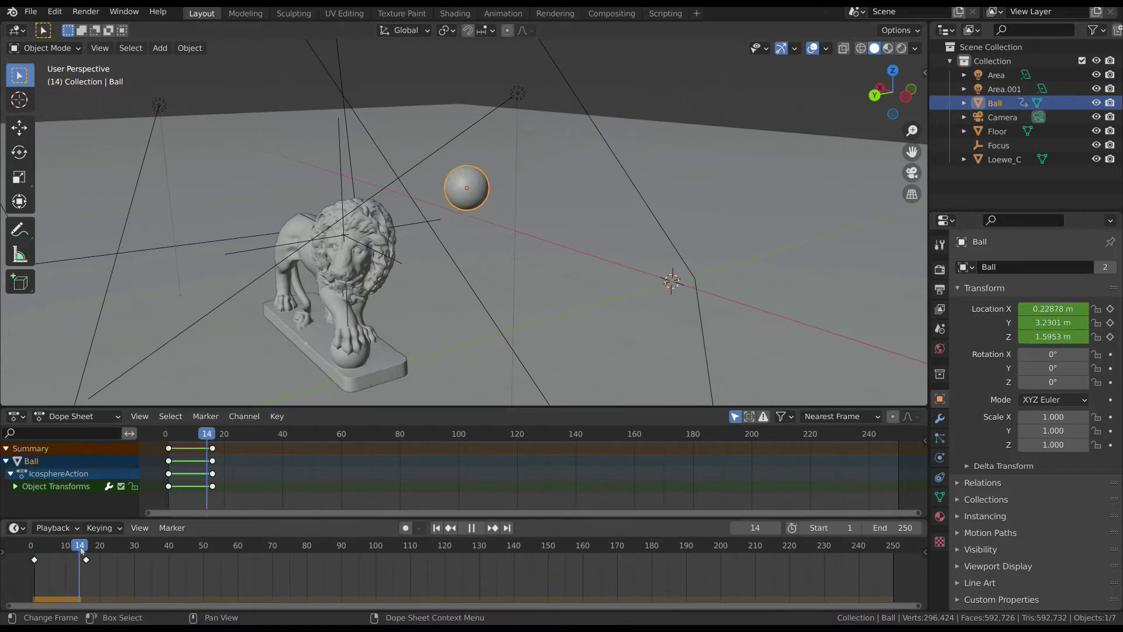
pyautogui.press('space')
pyautogui.moveTo(410, 246); pyautogui.dragTo(420, 181, button='middle')
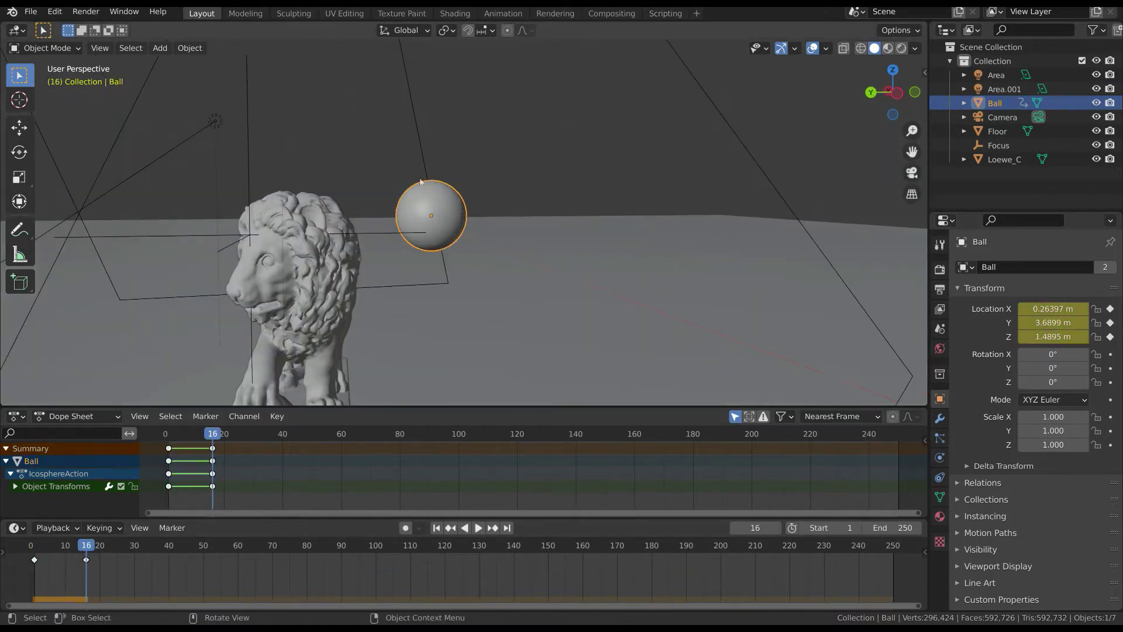
pyautogui.press('i')
pyautogui.click(471, 187)
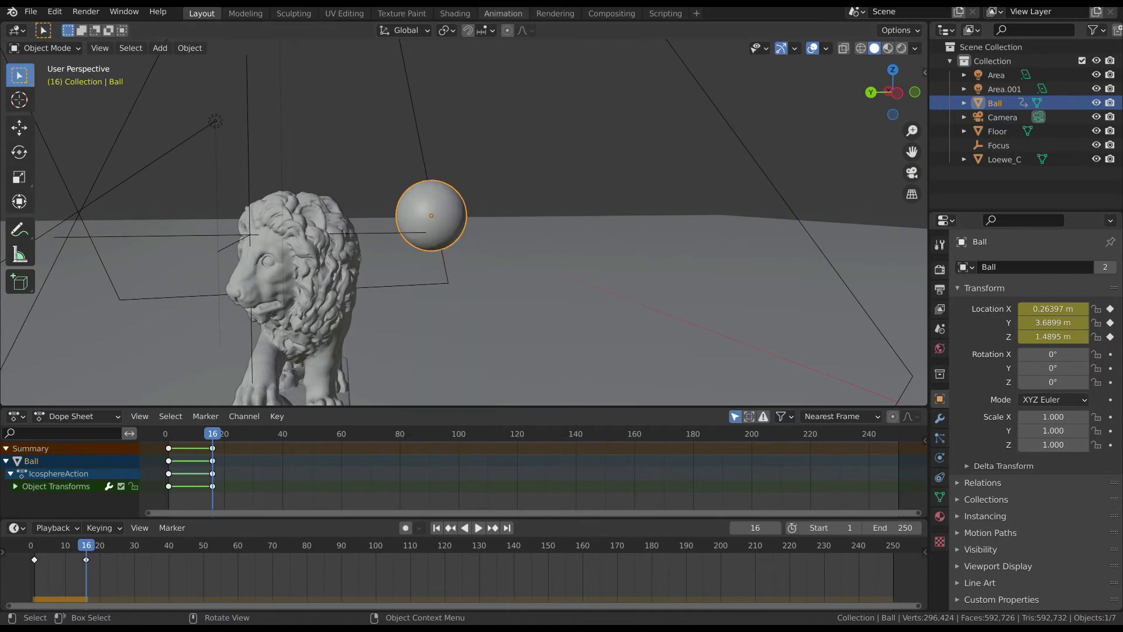
# Step: Play the simulation from the first frame to check the keyframed ball's motion, and return to frame 1
pyautogui.press('space')
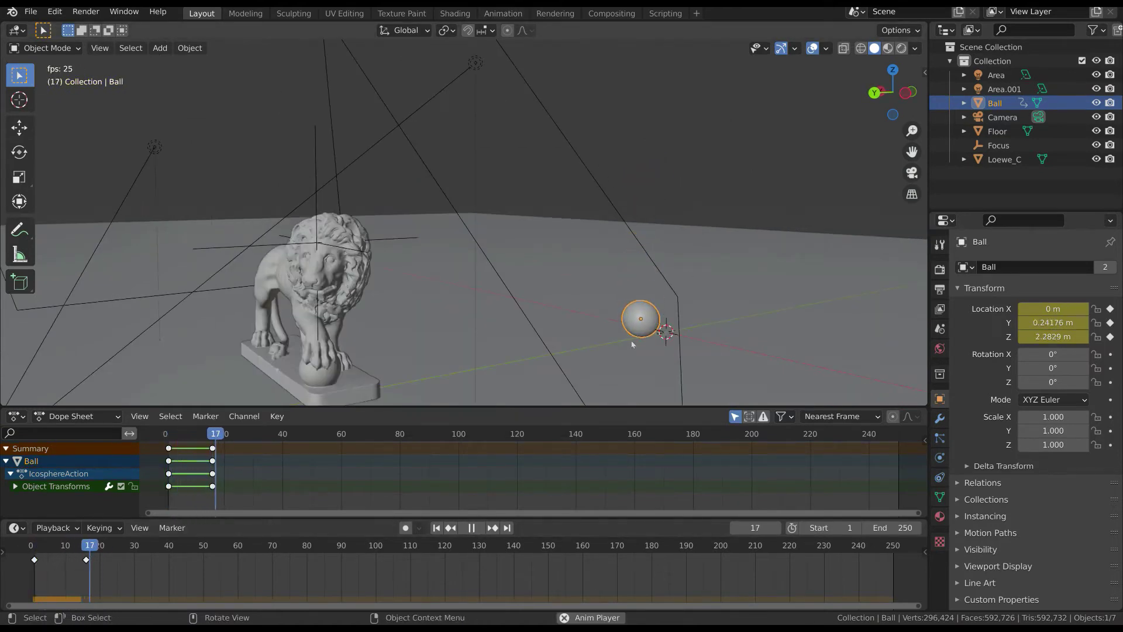
pyautogui.click(437, 528)
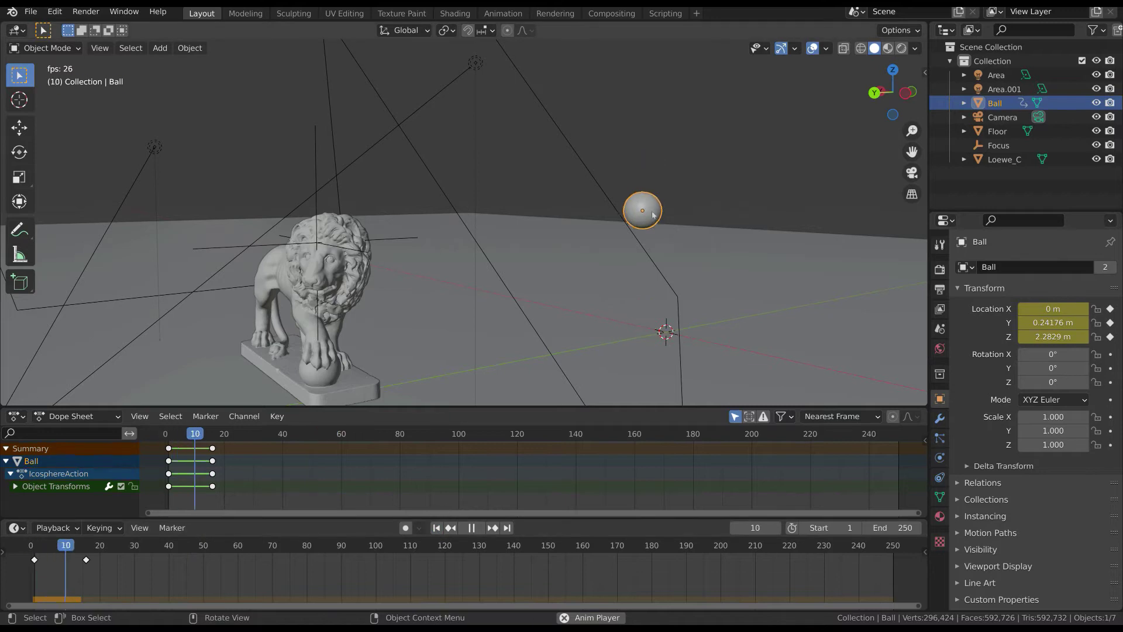
pyautogui.press('space')
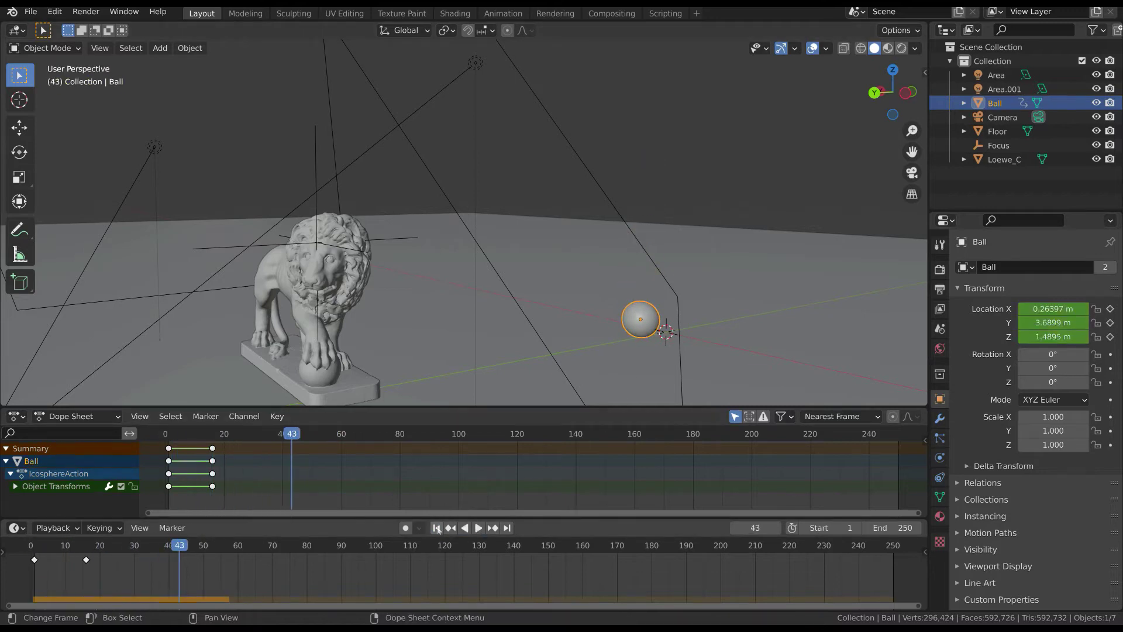
pyautogui.click(436, 528)
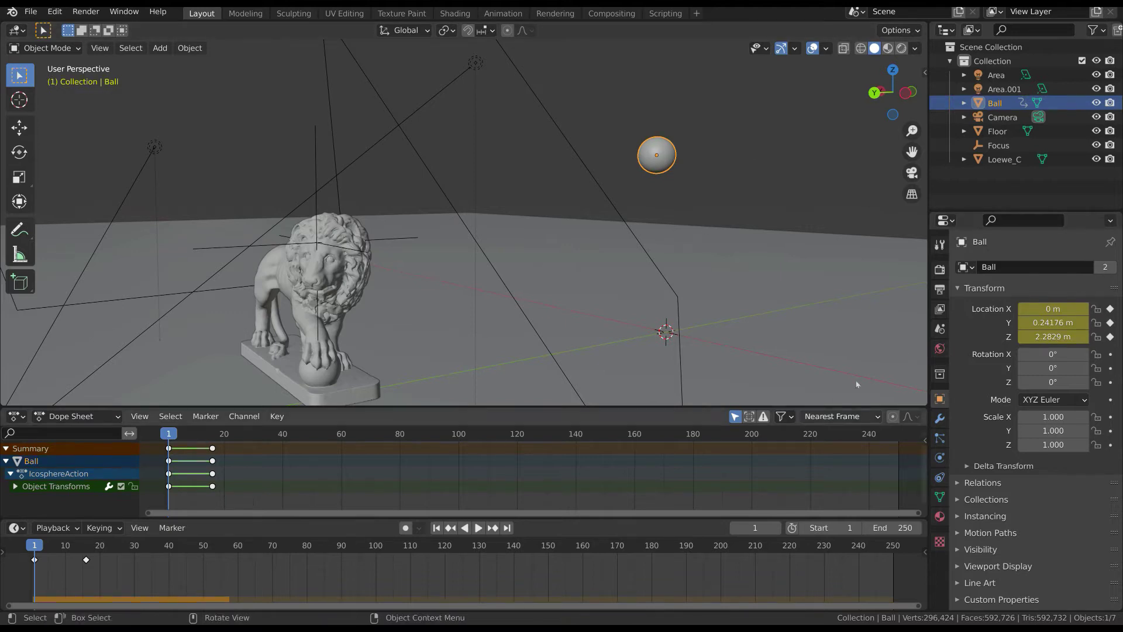
# Step: At frame 15, enable Animated in the ball's rigid body settings and keyframe the option
pyautogui.click(940, 458)
pyautogui.scroll(-2, 1036, 424)
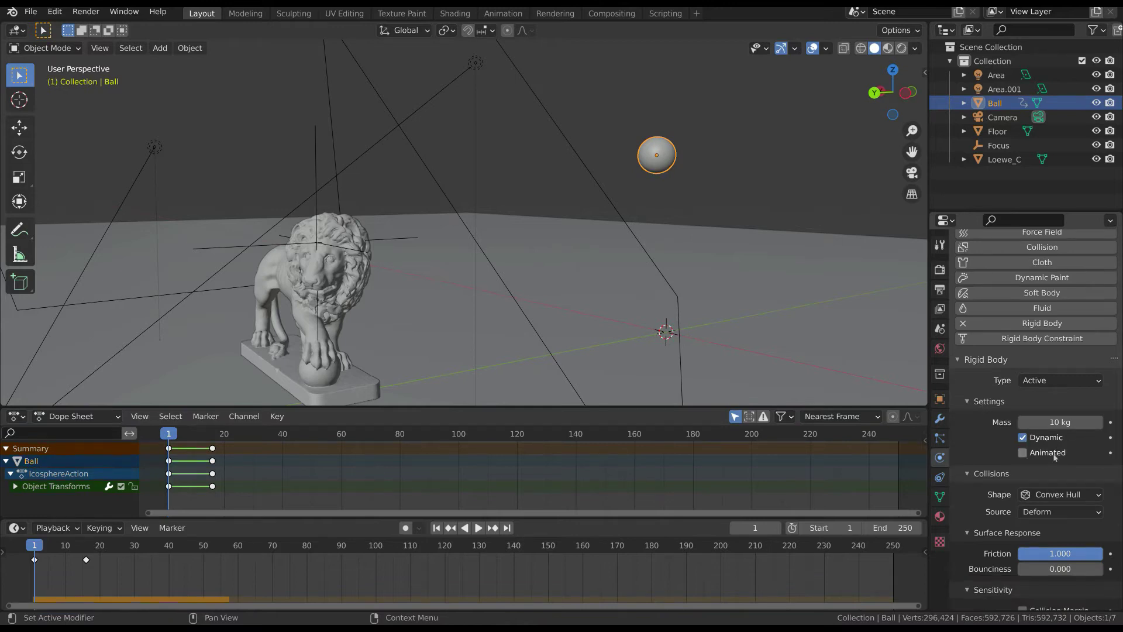
pyautogui.press('space')
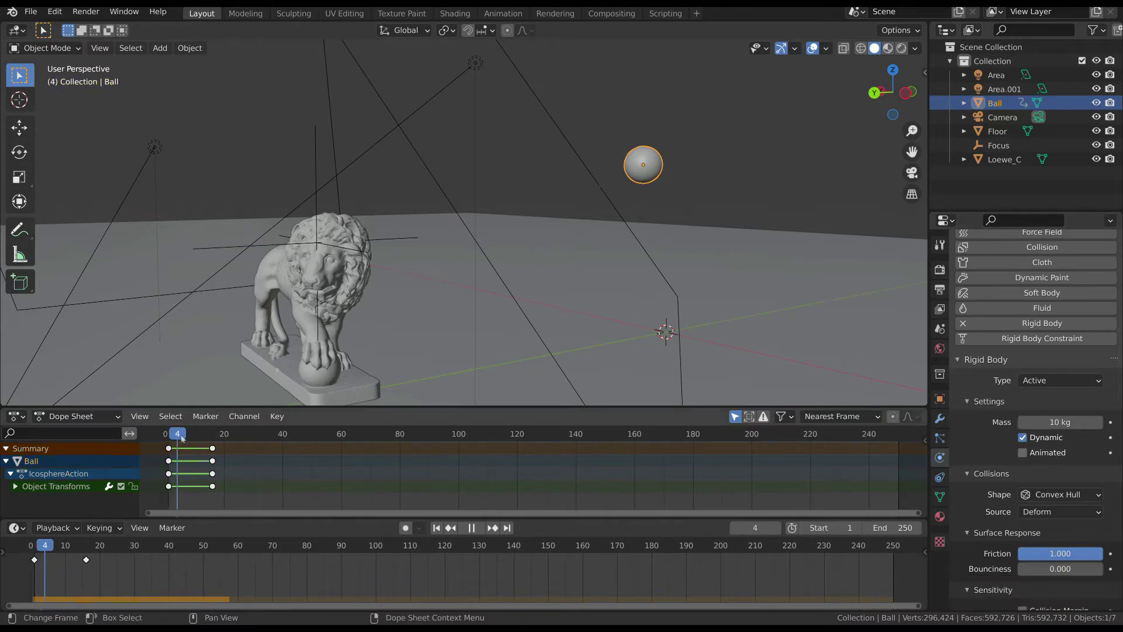
pyautogui.press('space')
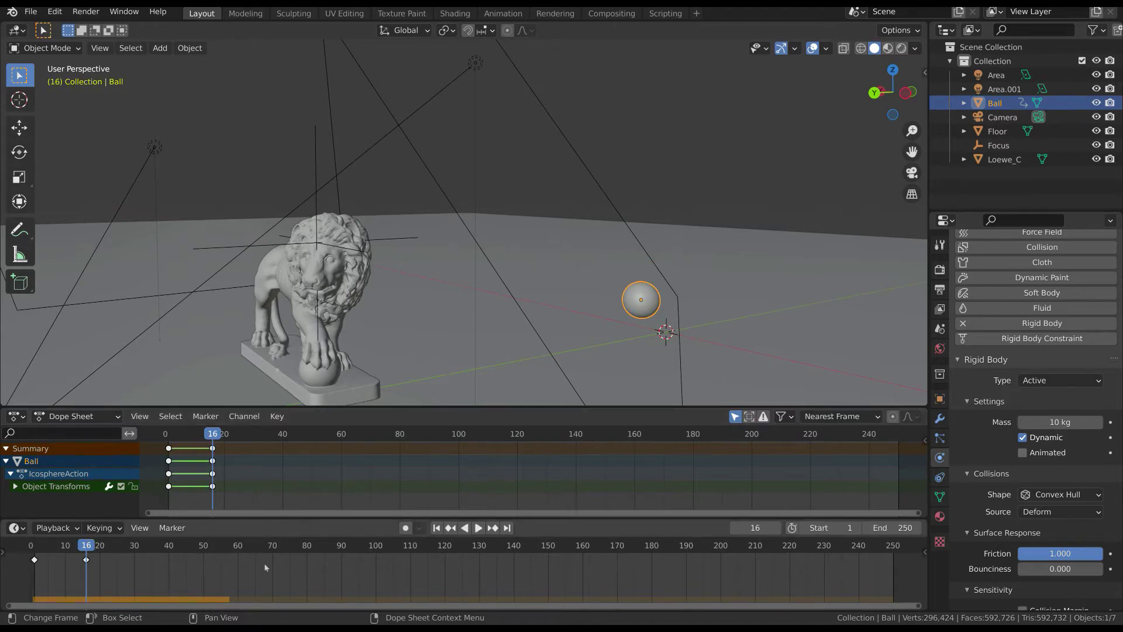
pyautogui.press('Left')
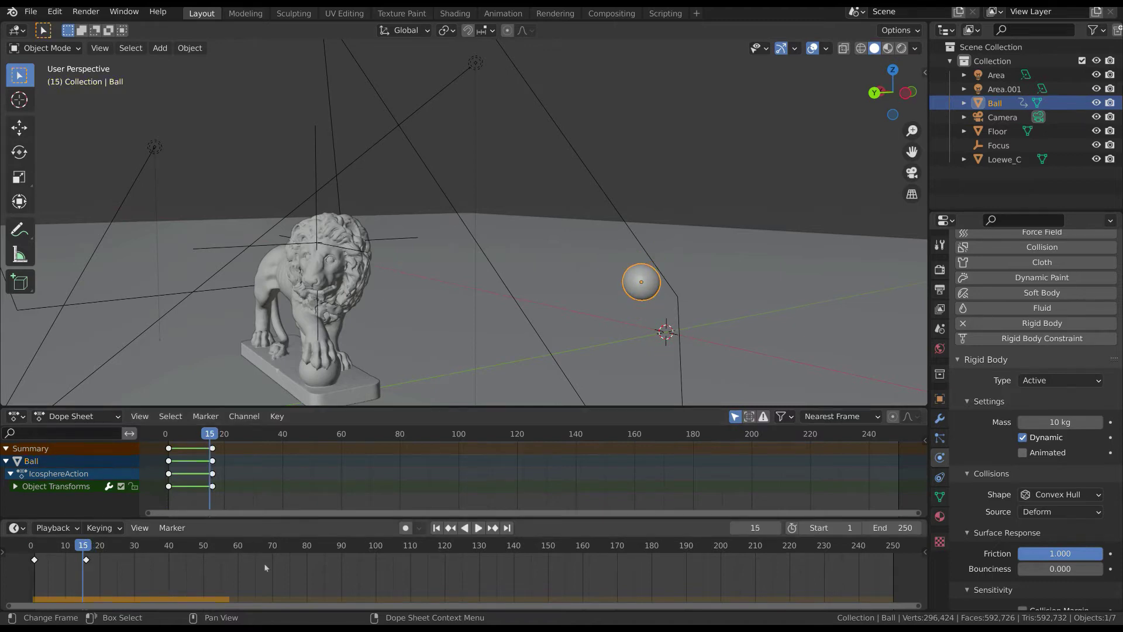
pyautogui.click(1027, 456)
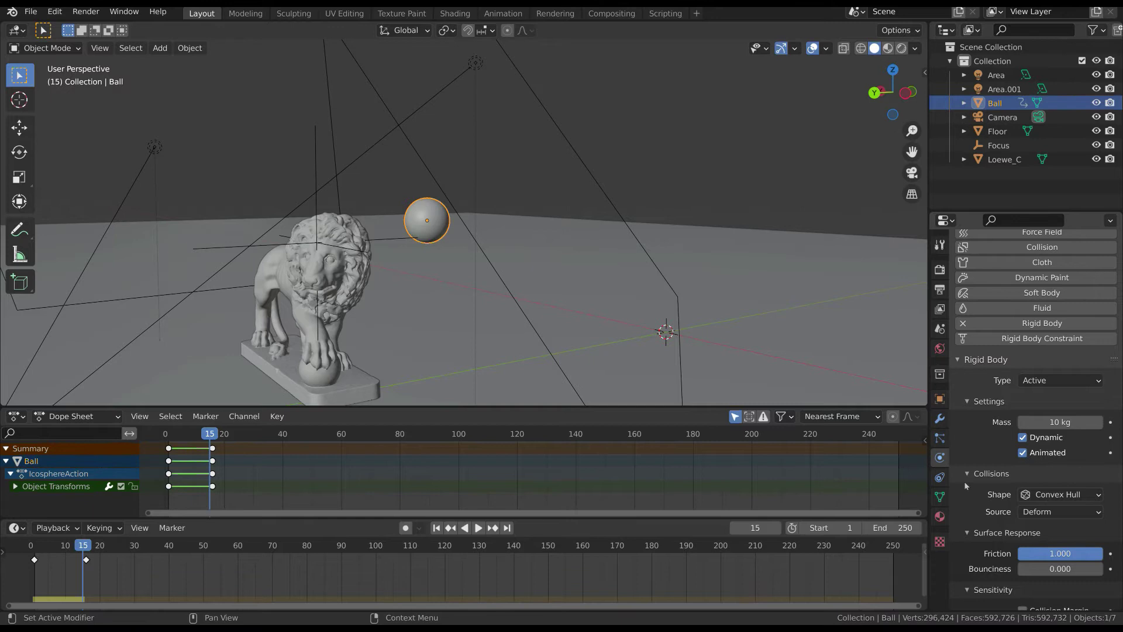
pyautogui.press('i')
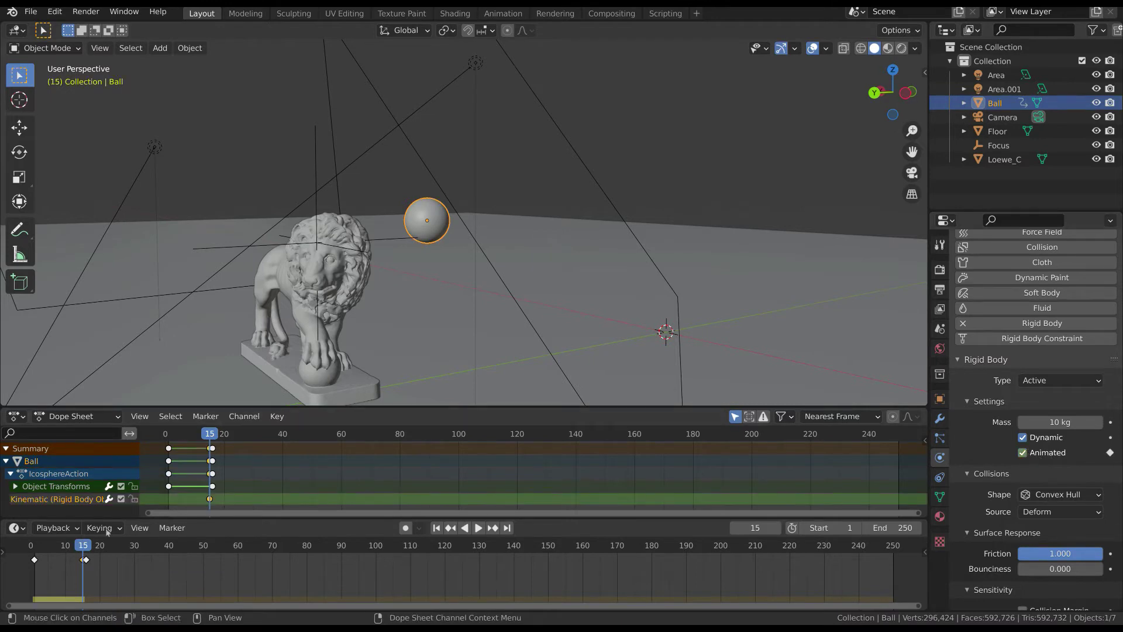
# Step: At frame 16, disable the ball's Animated rigid body option and keyframe it
pyautogui.press('Right')
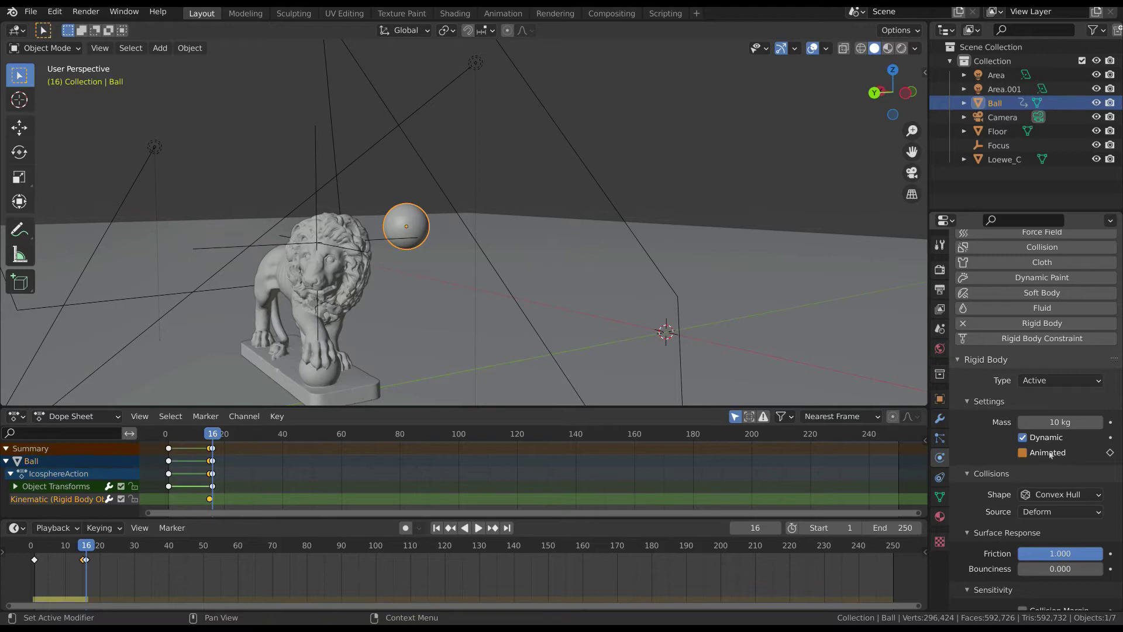
pyautogui.scroll(3, 90, 574)
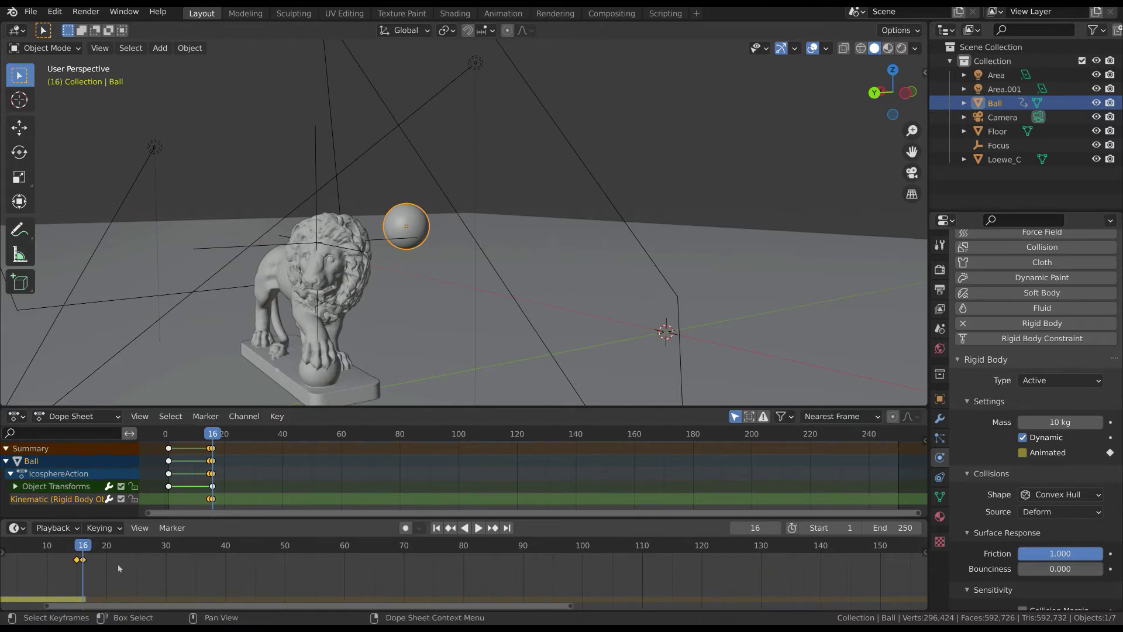
# Step: Replay the simulation from the first frame to check how the thrown ball strikes the lion, and stop it
pyautogui.click(437, 528)
pyautogui.press('space')
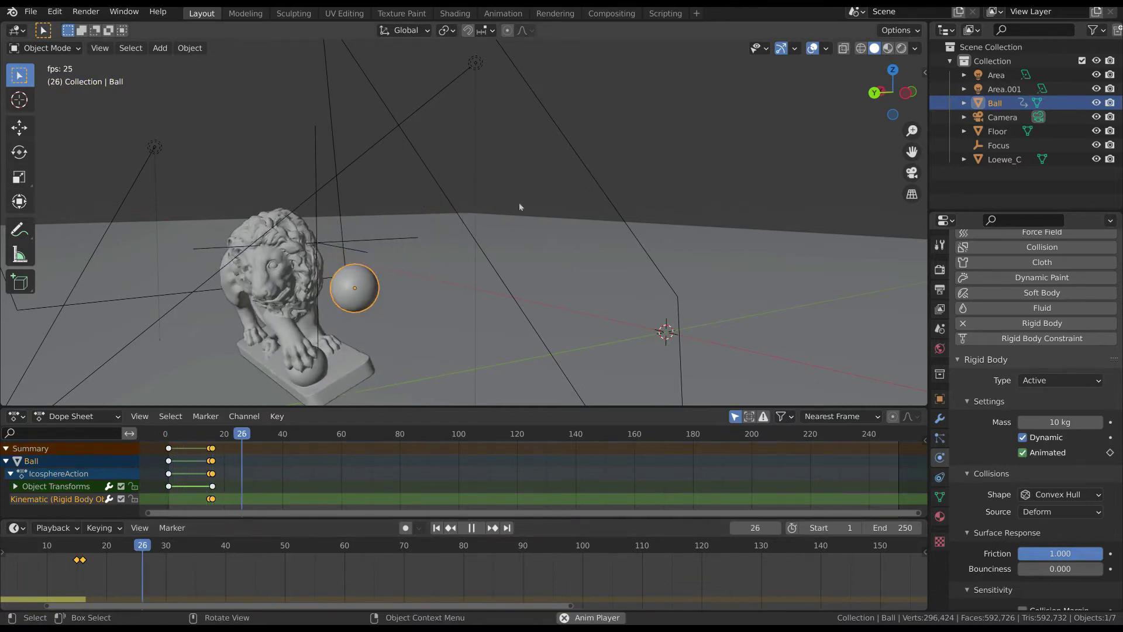
pyautogui.click(438, 529)
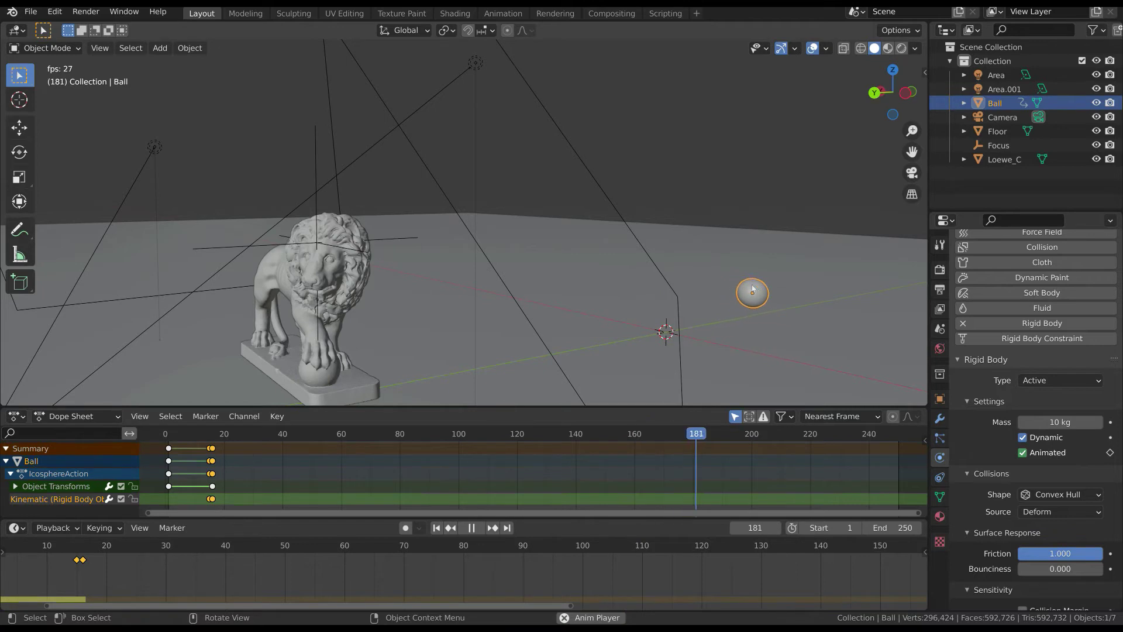
pyautogui.press('space')
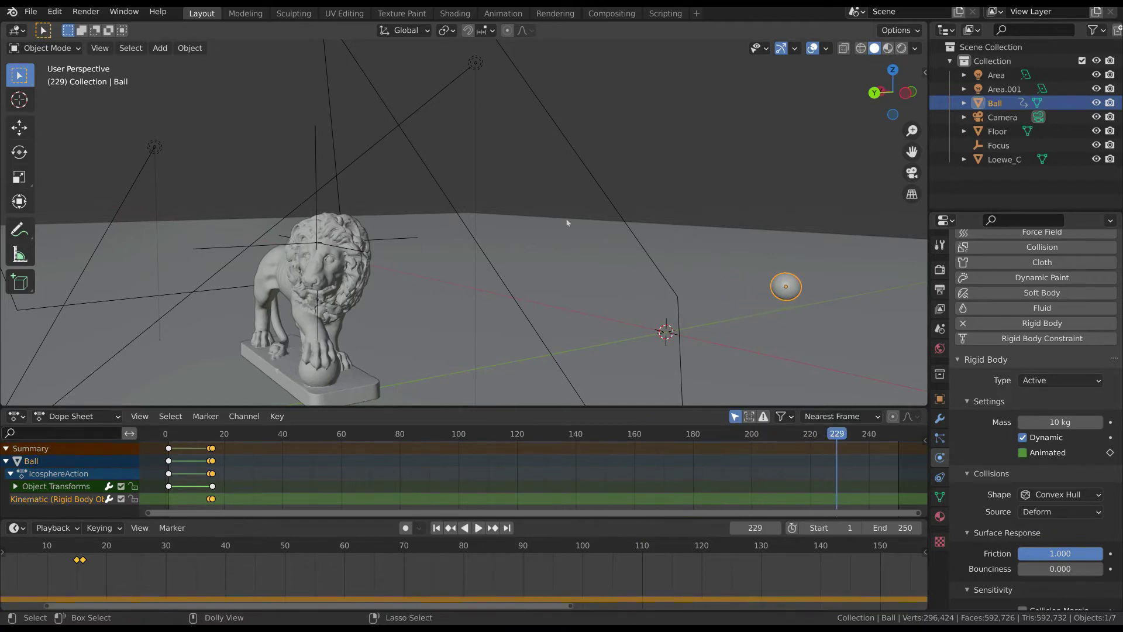
# Step: Try the ball's mass at 100 kg, play the simulation from frame 1, and return to the start
pyautogui.hotkey('shift', 'Left')
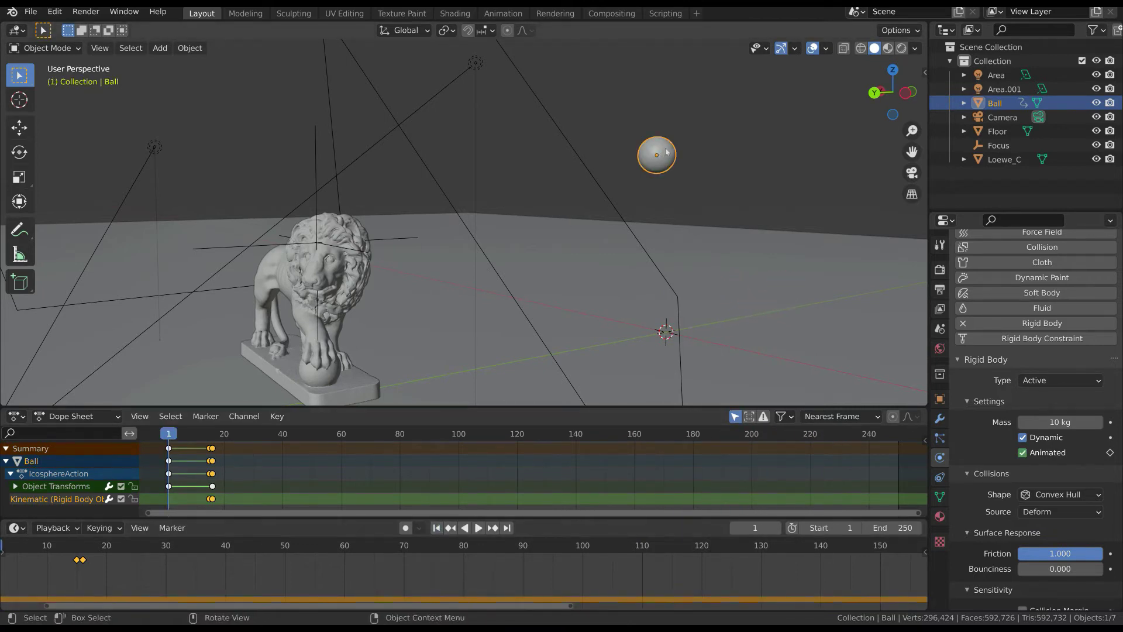
pyautogui.click(1086, 423)
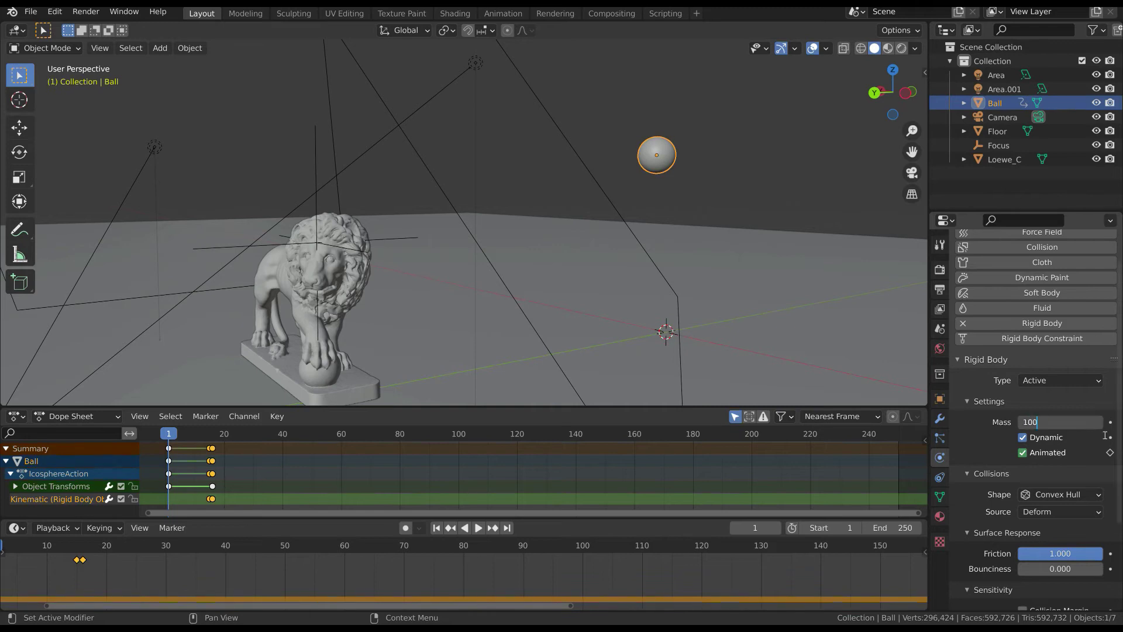
pyautogui.write('100')
pyautogui.press('Return')
pyautogui.click(479, 528)
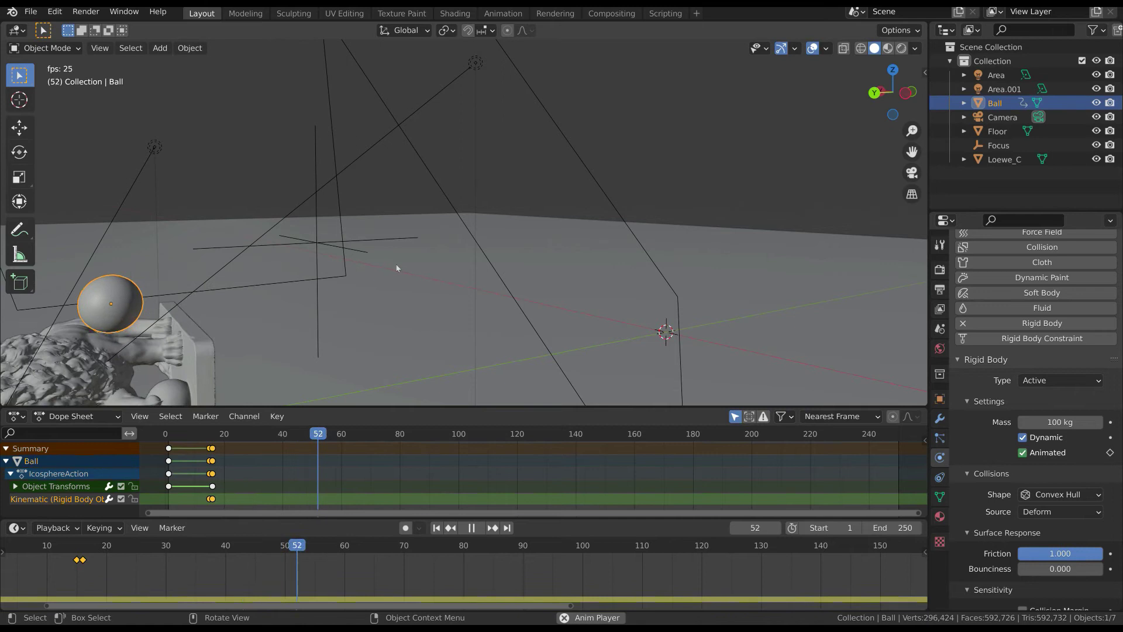
pyautogui.press('space')
pyautogui.click(436, 528)
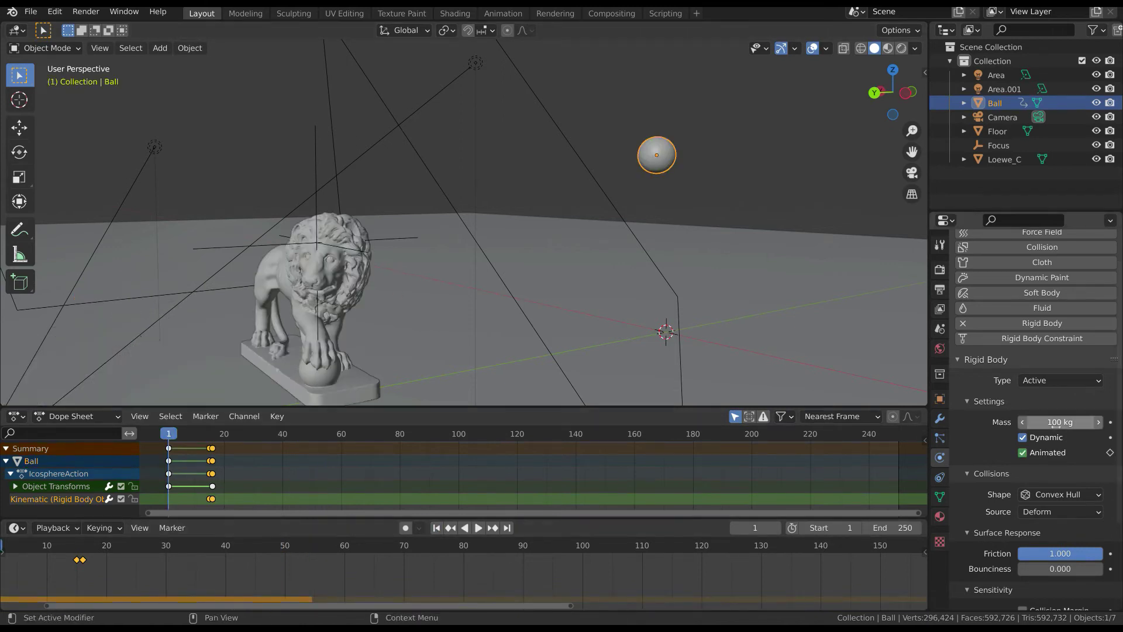
# Step: Try the ball's mass at 5 kg and replay, then restore 10 kg and play the simulation again
pyautogui.press('Return')
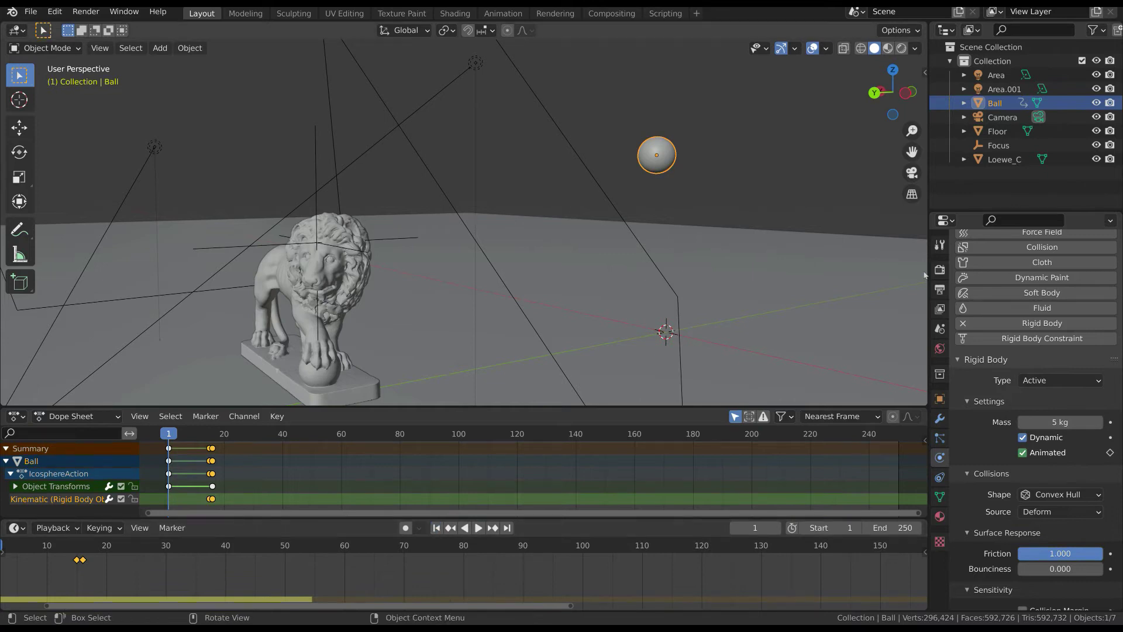
pyautogui.press('space')
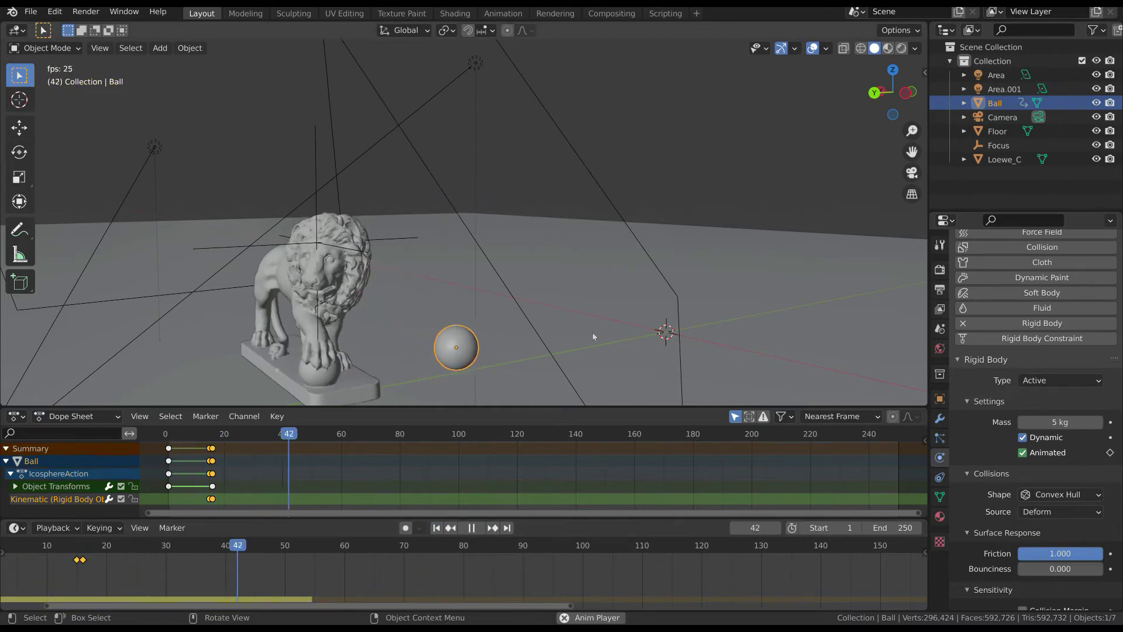
pyautogui.press('space')
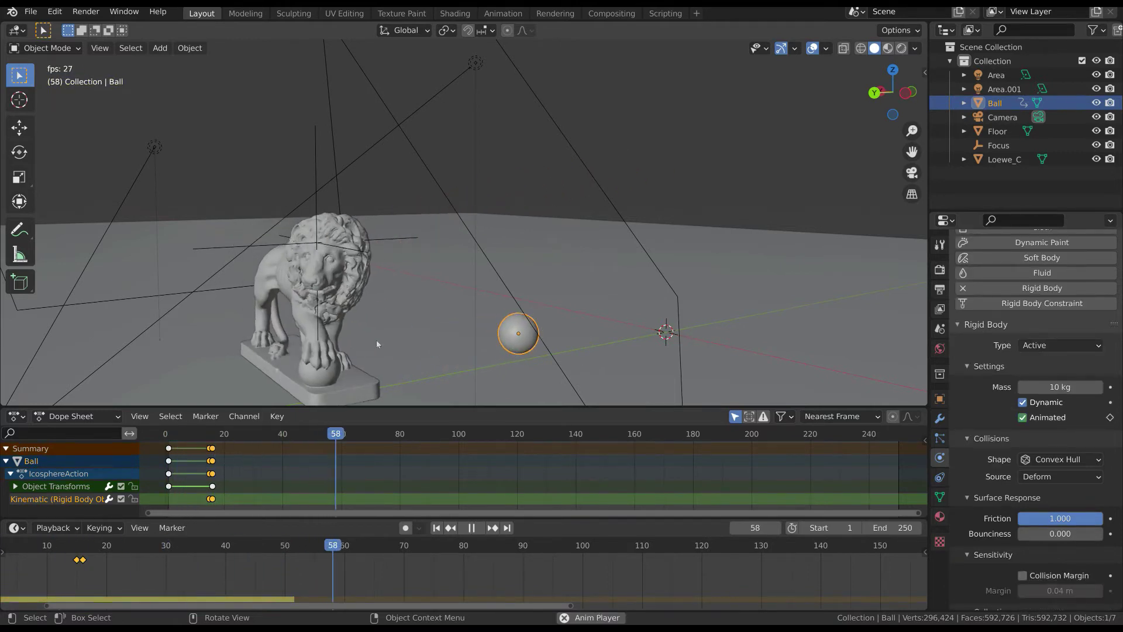
pyautogui.click(437, 528)
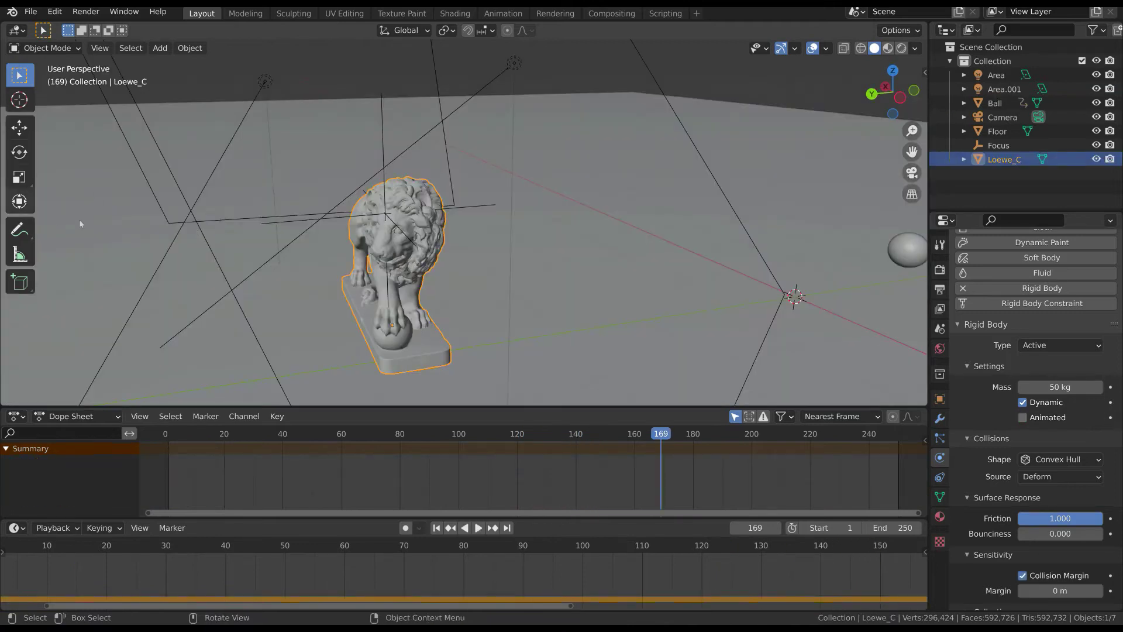
# Step: Draw annotation strokes over the lion's head and mane, using Surface as the stroke placement
pyautogui.click(19, 230)
pyautogui.click(178, 30)
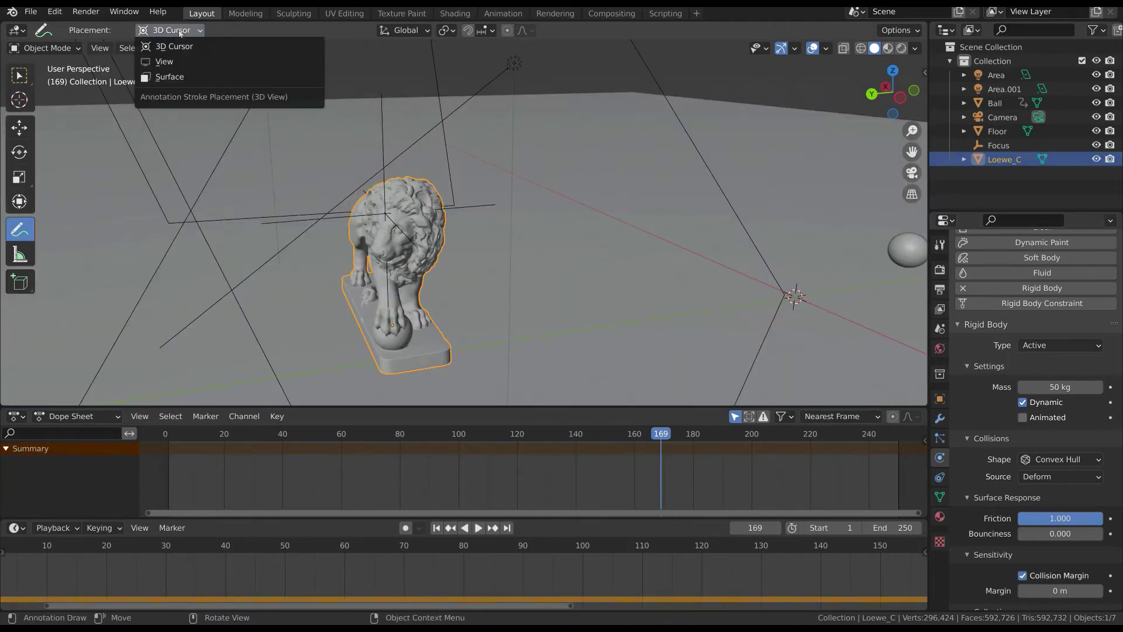
pyautogui.click(168, 76)
pyautogui.moveTo(409, 174); pyautogui.dragTo(335, 195, button='middle')
pyautogui.moveTo(333, 197); pyautogui.dragTo(374, 223)
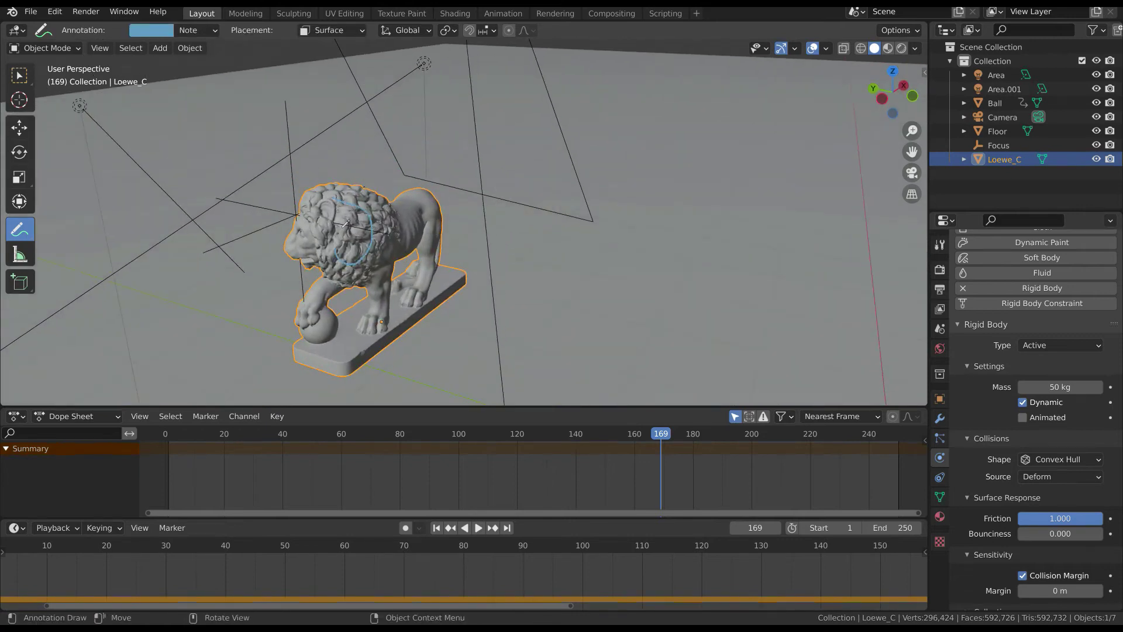
pyautogui.moveTo(345, 206)
pyautogui.mouseDown(button='middle')
pyautogui.moveTo(449, 187)
pyautogui.moveTo(314, 186)
pyautogui.mouseUp(button='middle')
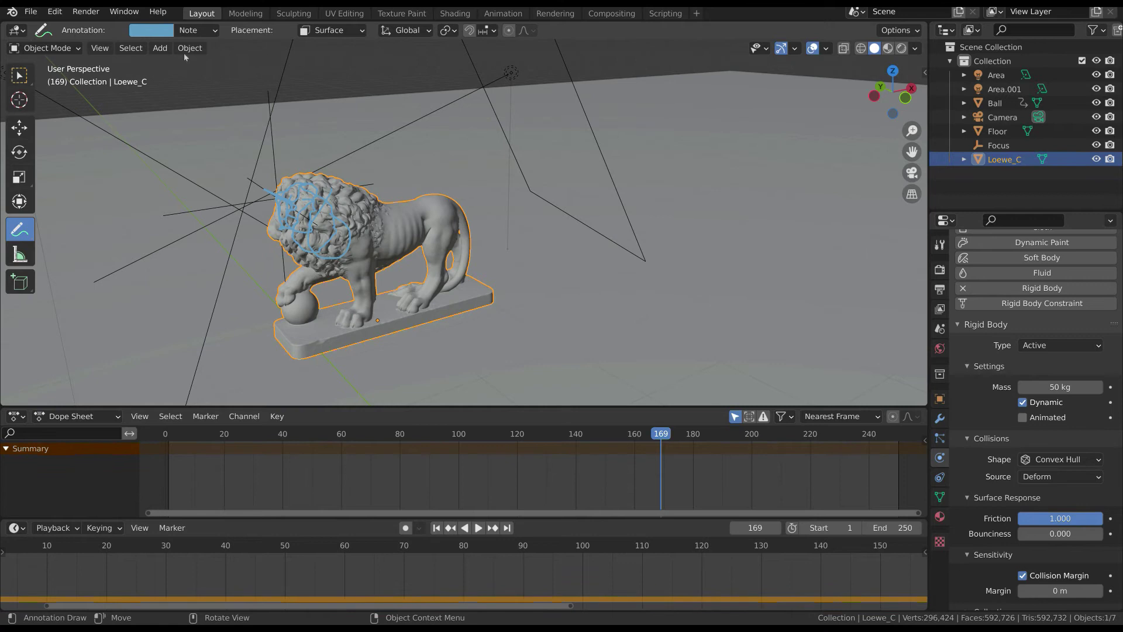
# Step: Start Cell Fracture on the lion with Annotation Pencil as the point source
pyautogui.click(186, 48)
pyautogui.moveTo(236, 376)
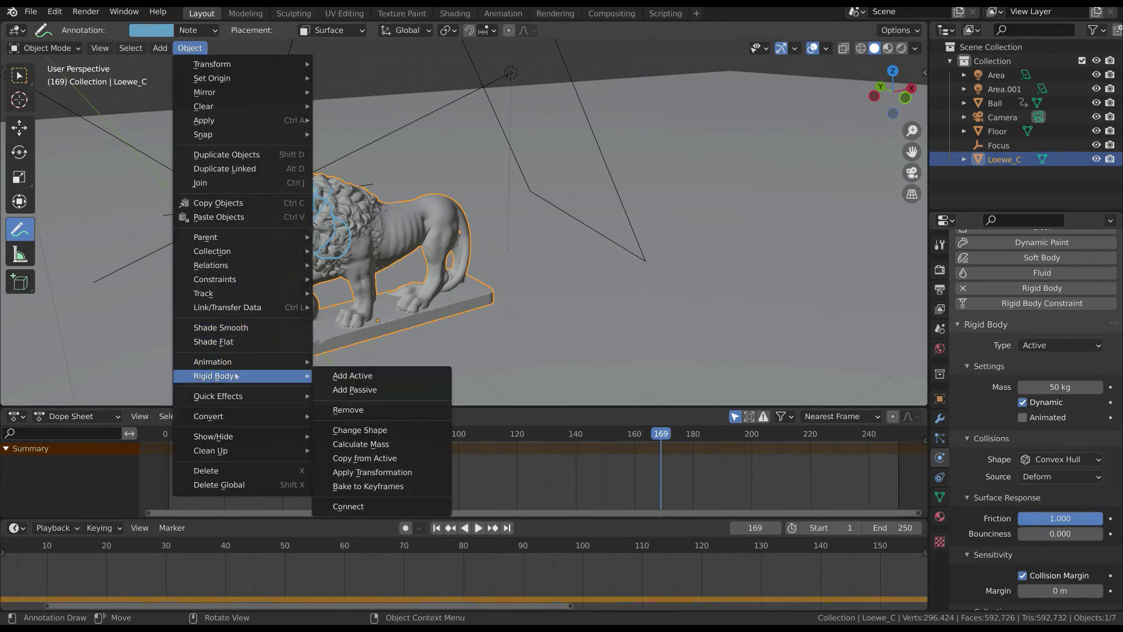
pyautogui.moveTo(275, 396)
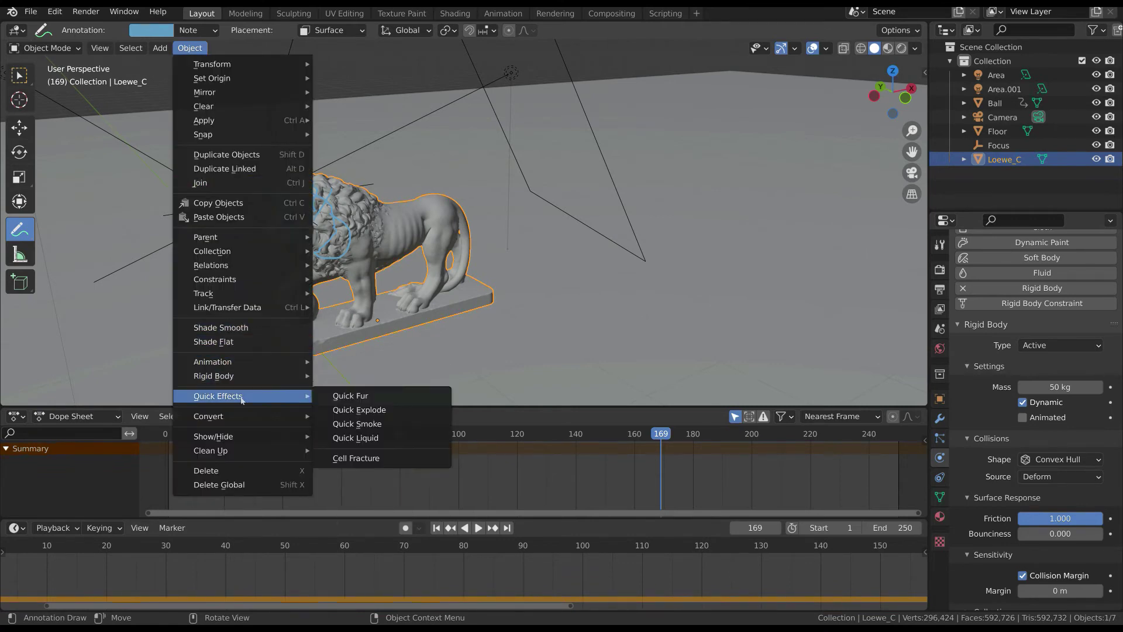
pyautogui.click(379, 459)
pyautogui.moveTo(430, 258); pyautogui.dragTo(711, 63)
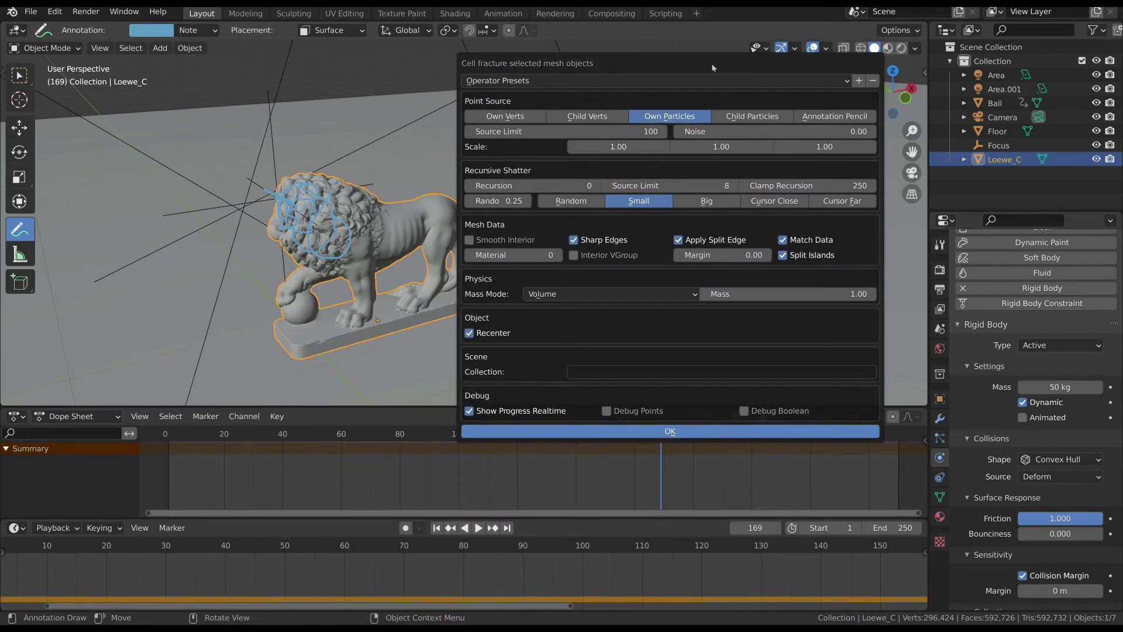
pyautogui.click(840, 117)
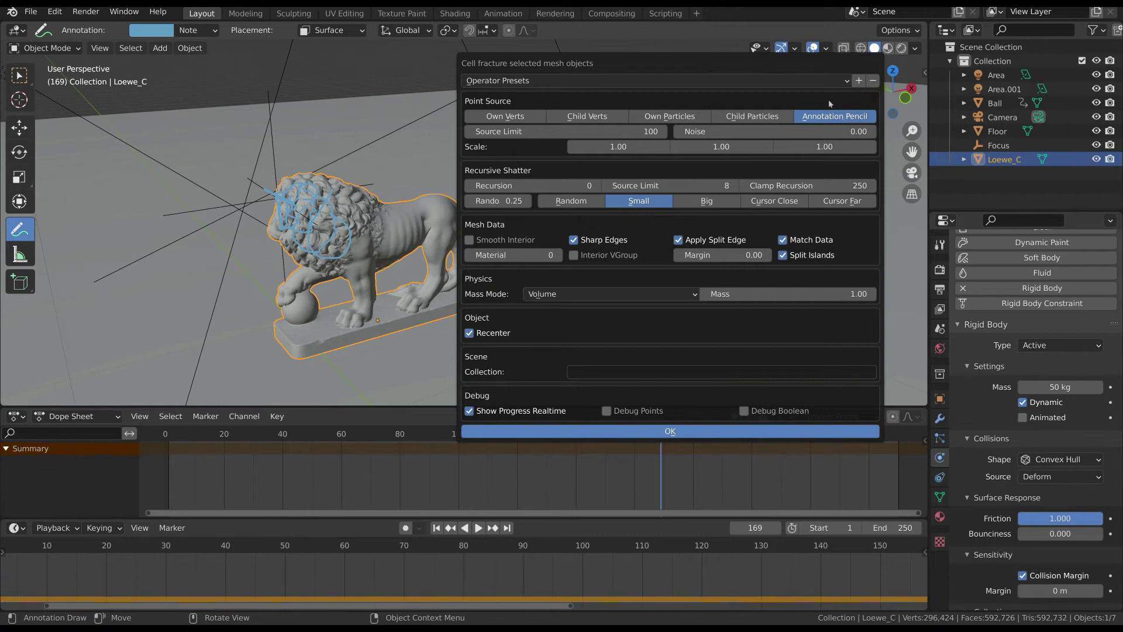
# Step: Set the fracture's source limit to 20 and its Z scale to 0.5
pyautogui.click(650, 133)
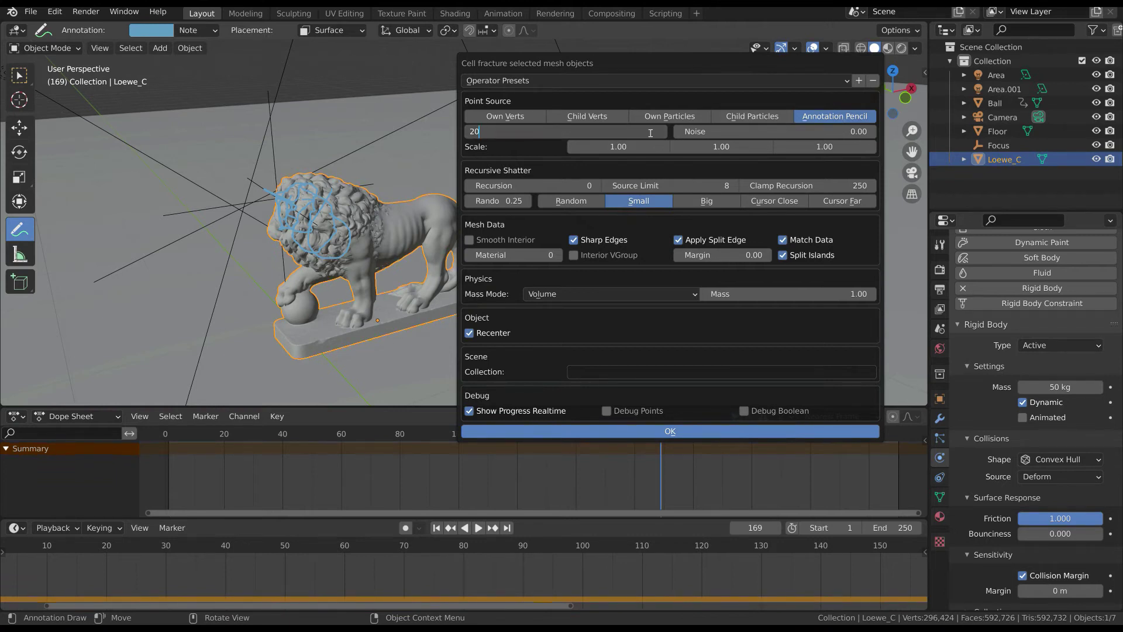
pyautogui.write('20')
pyautogui.click(822, 150)
pyautogui.click(826, 148)
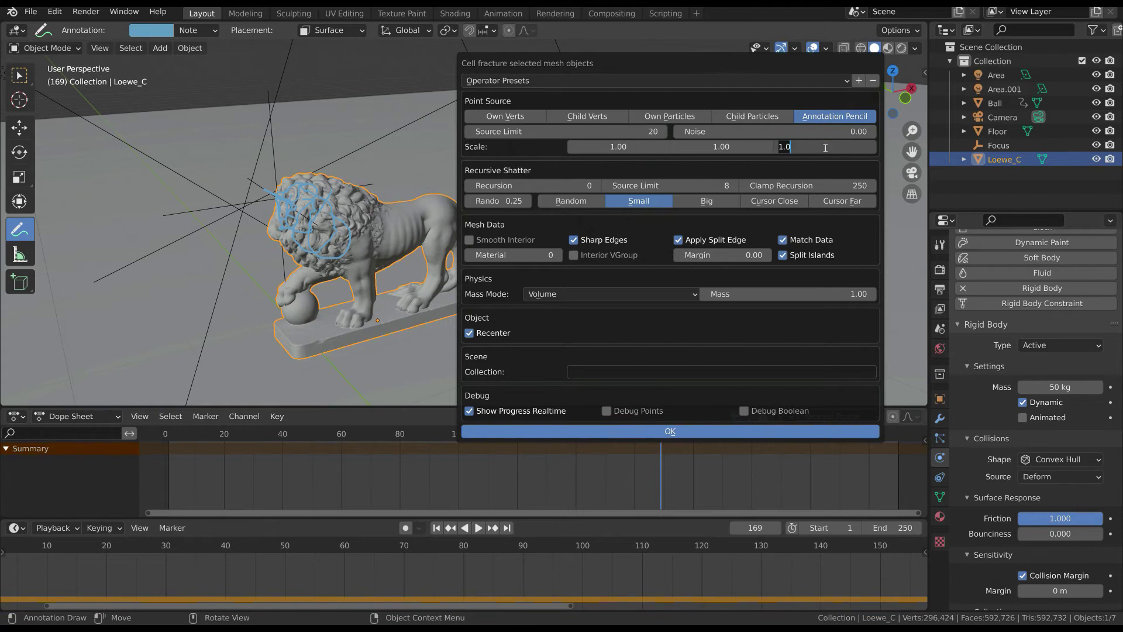
pyautogui.write('0.5')
pyautogui.press('Return')
# Step: Send the pieces to a collection named Fractures and run the cell fracture
pyautogui.click(653, 377)
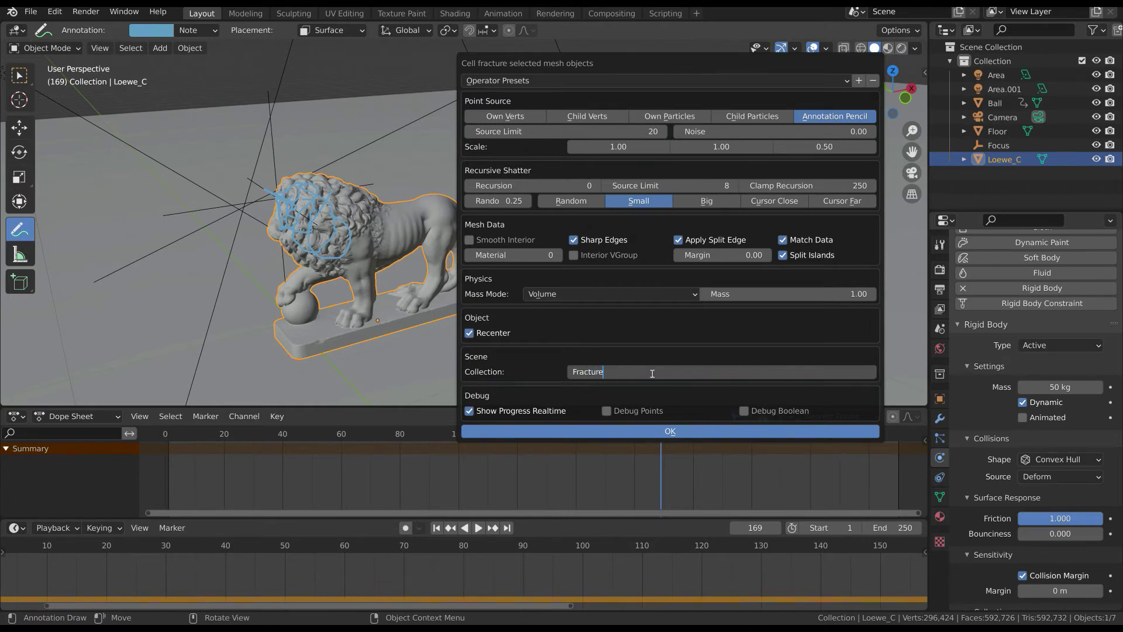
pyautogui.write('Fractures')
pyautogui.press('Return')
pyautogui.click(648, 431)
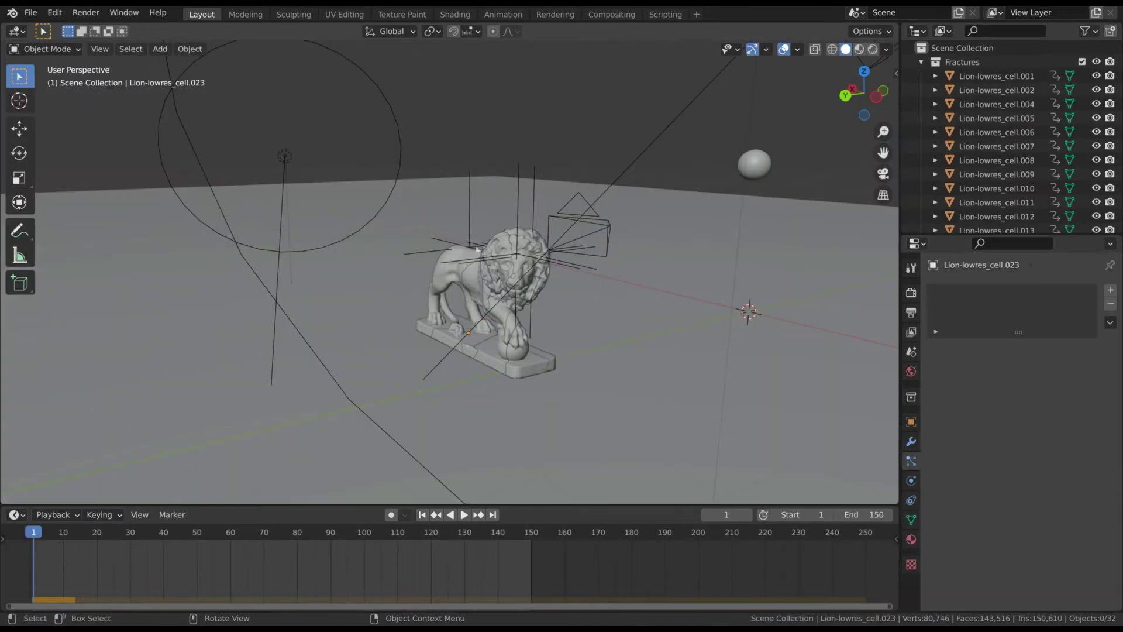
# Step: Select the original Lion-lowres mesh, toggle its visibility on and back off, and remove its rigid body
pyautogui.scroll(4, 477, 250)
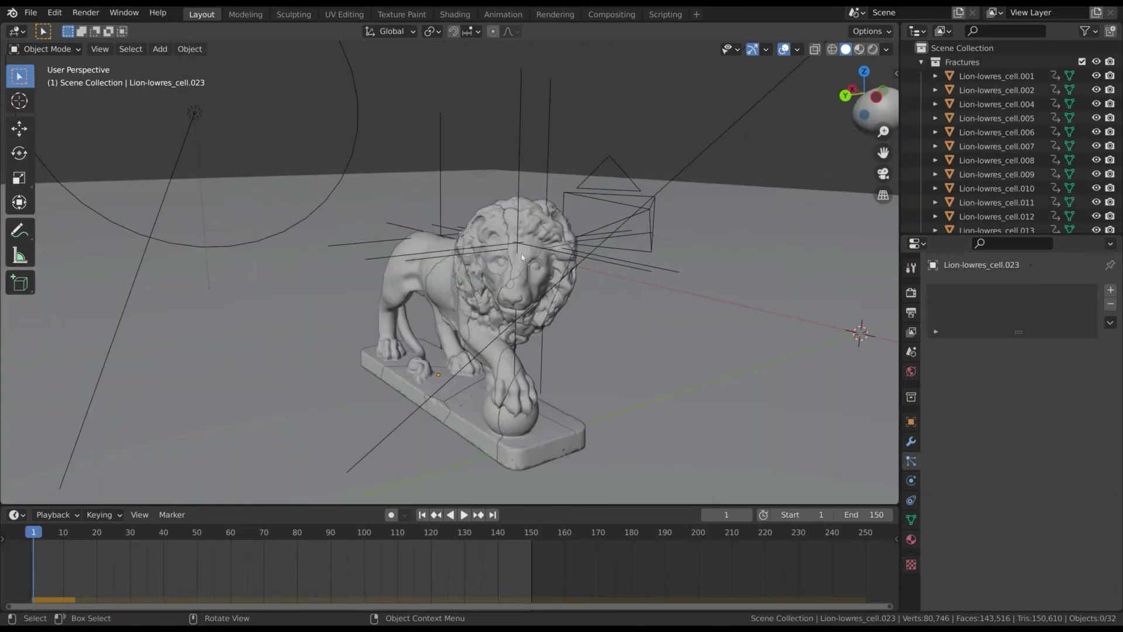
pyautogui.click(473, 239)
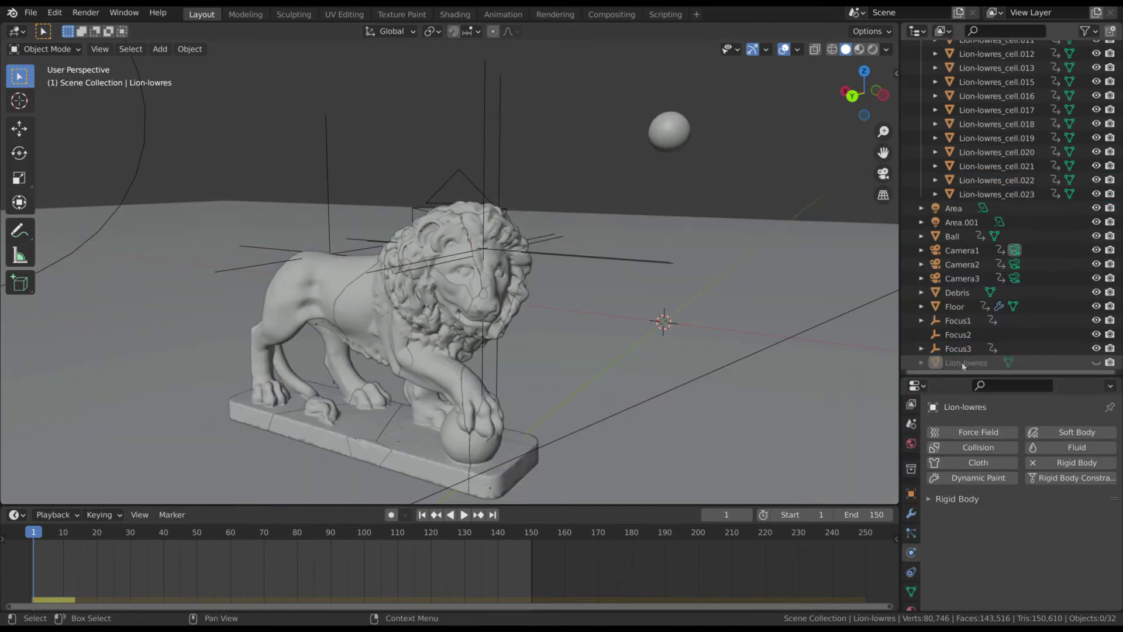
pyautogui.click(964, 362)
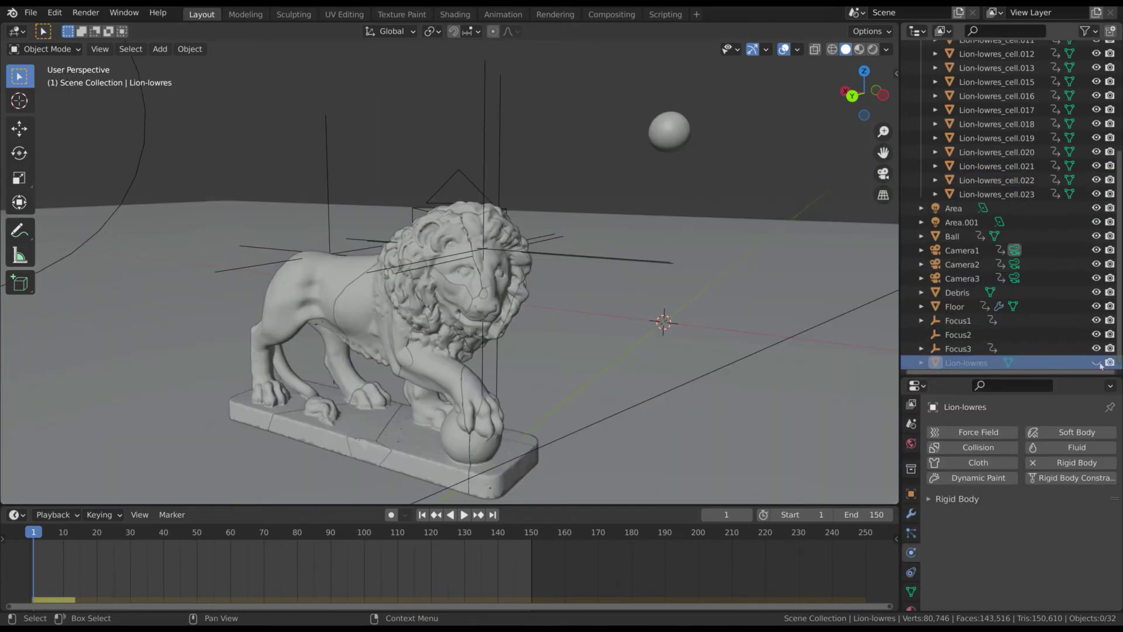
pyautogui.click(1096, 363)
pyautogui.click(1096, 363)
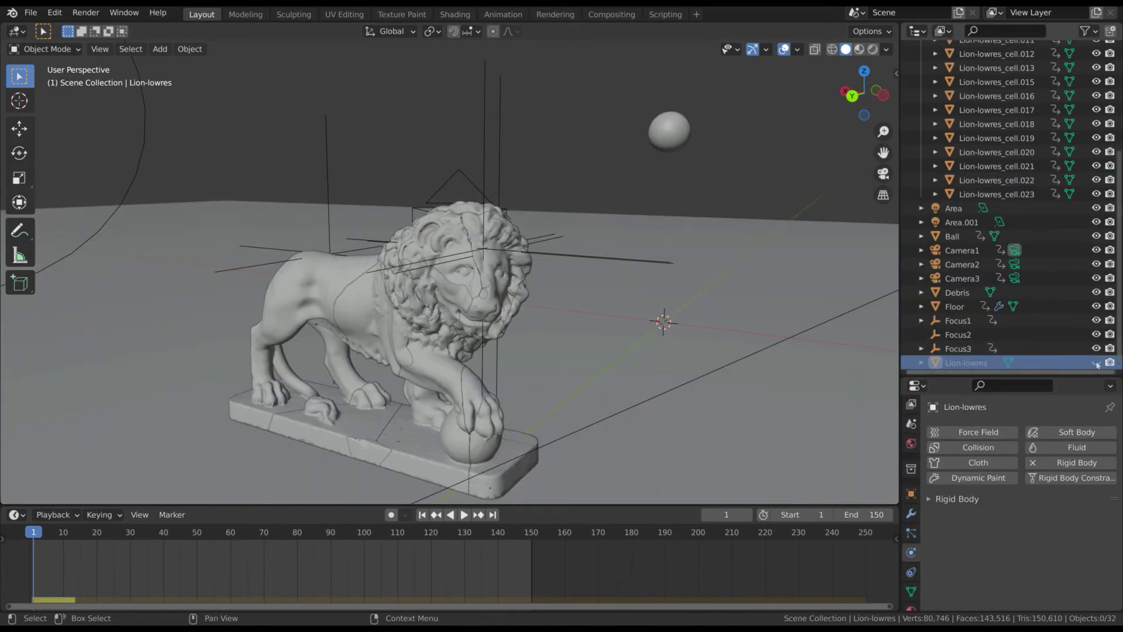
pyautogui.click(1077, 463)
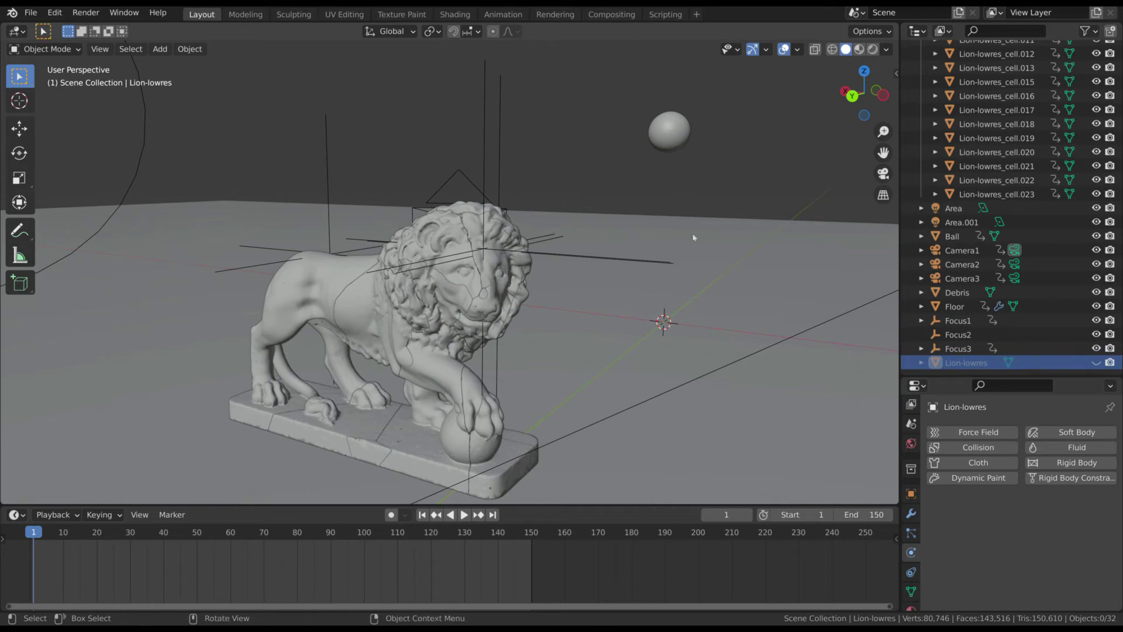
# Step: Select all the lion's fracture cells from Lion-lowres_cell.001 to .023 and make them active rigid bodies
pyautogui.scroll(10, 994, 176)
pyautogui.click(995, 76)
pyautogui.scroll(-3, 996, 103)
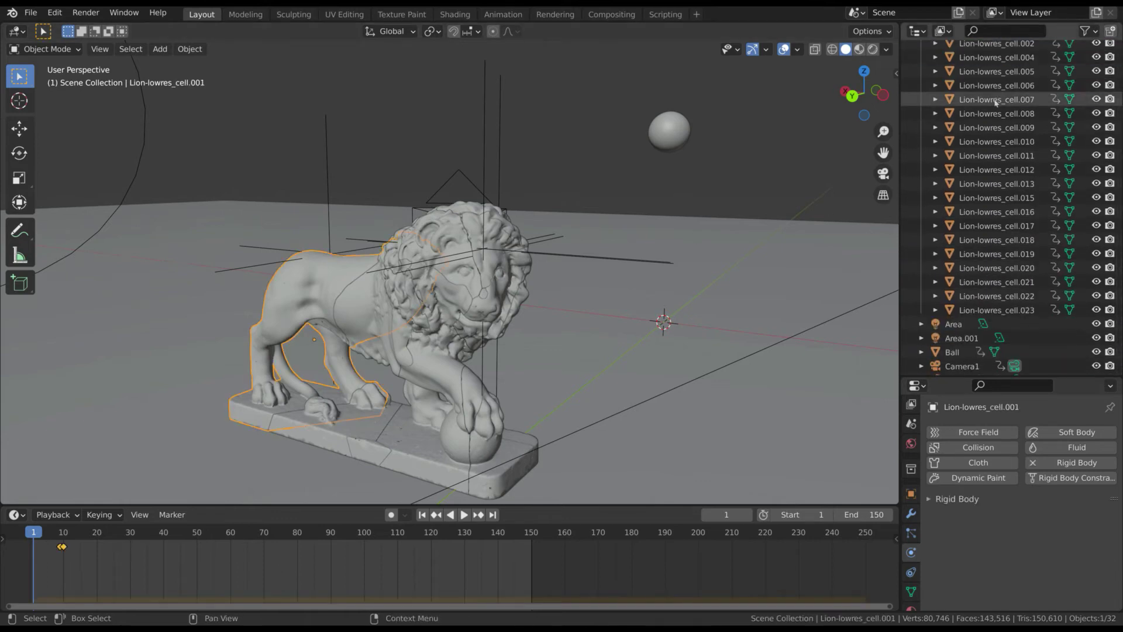
pyautogui.scroll(-2, 997, 103)
pyautogui.keyDown('shift'); pyautogui.click(995, 275); pyautogui.keyUp('shift')
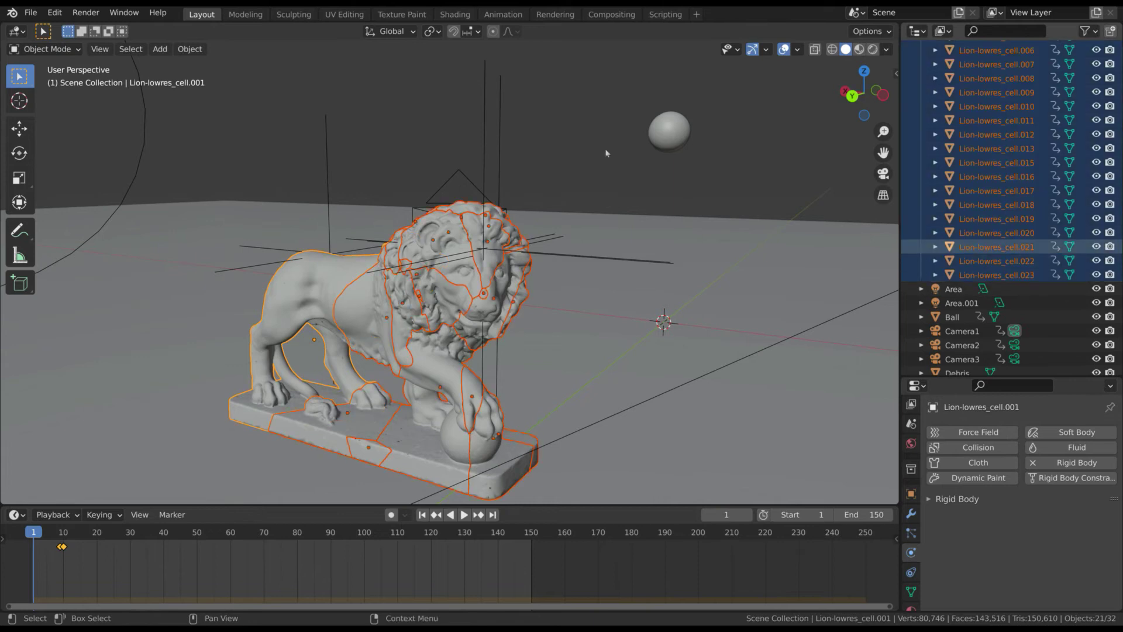
pyautogui.click(190, 49)
pyautogui.moveTo(246, 376)
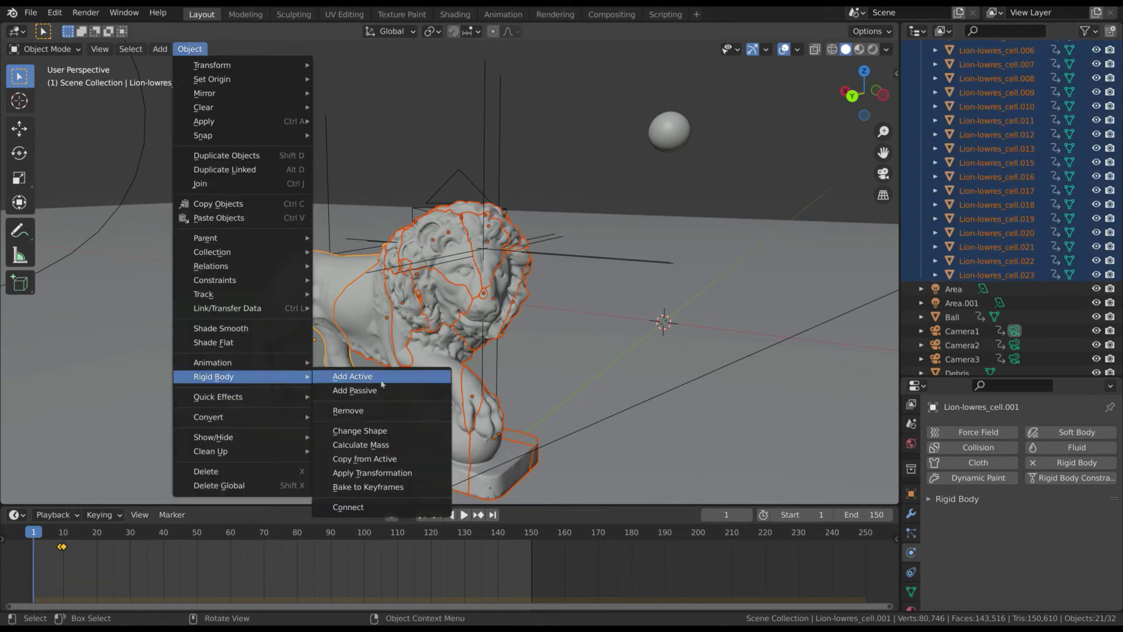
pyautogui.click(408, 377)
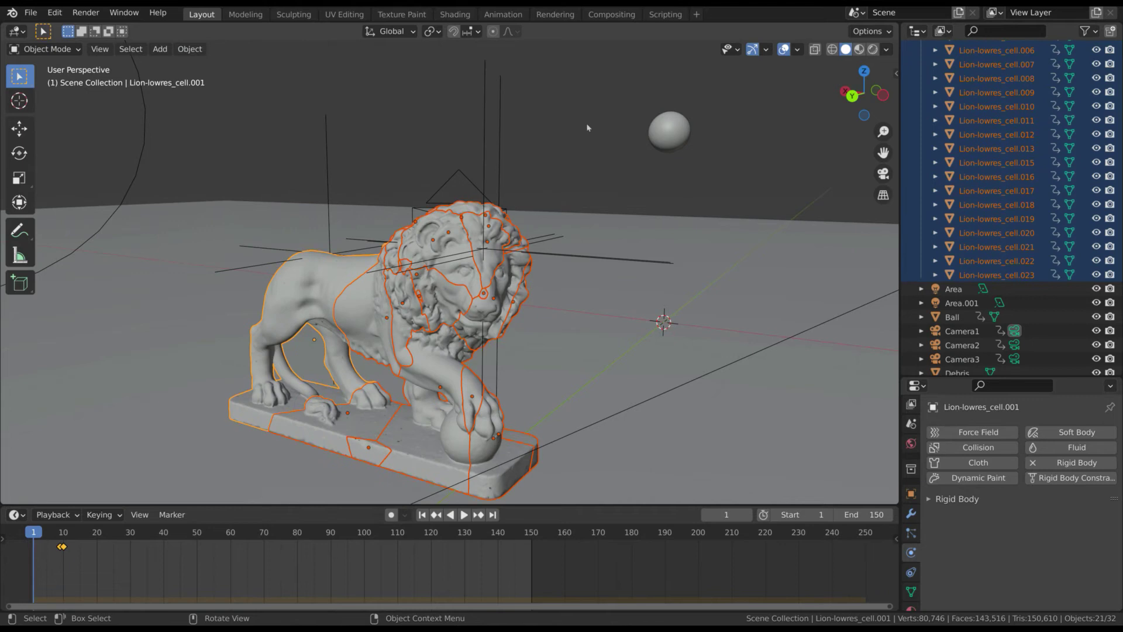
# Step: Inspect the rigid body settings of the lion's rear piece and scrub around frame 10 to check how the pieces fall
pyautogui.click(475, 304)
pyautogui.click(339, 262)
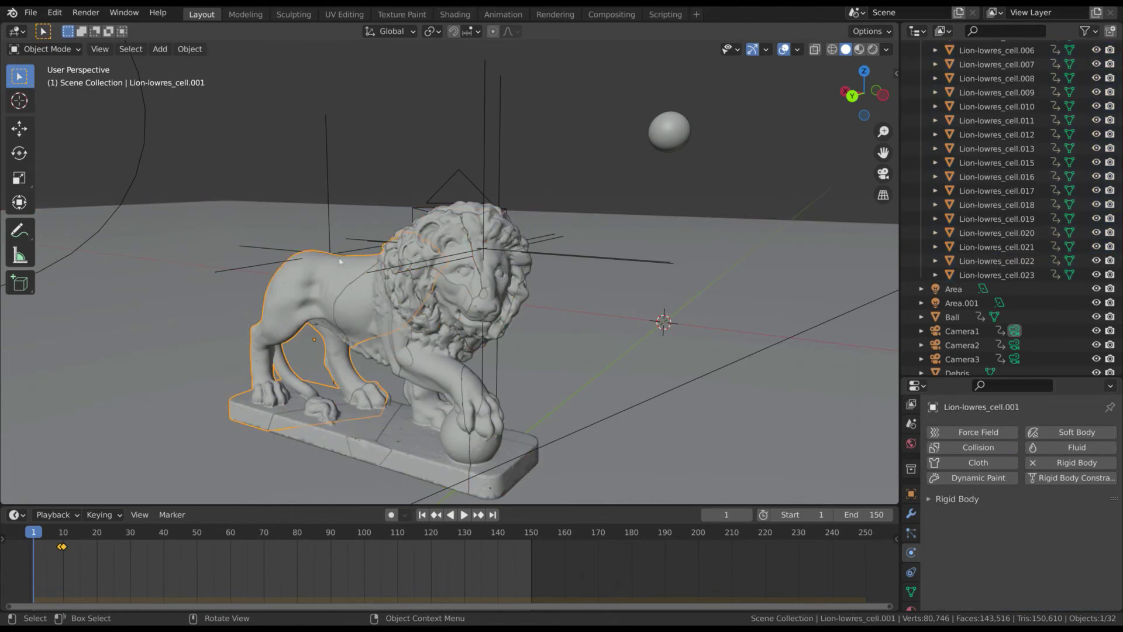
pyautogui.click(942, 498)
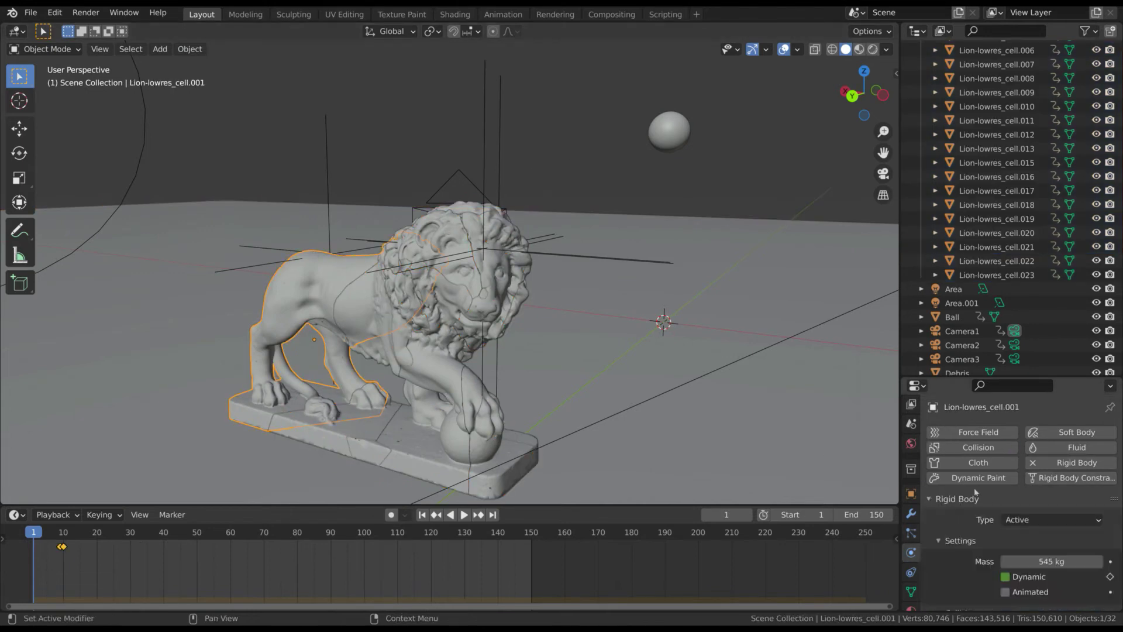
pyautogui.scroll(-2, 1021, 436)
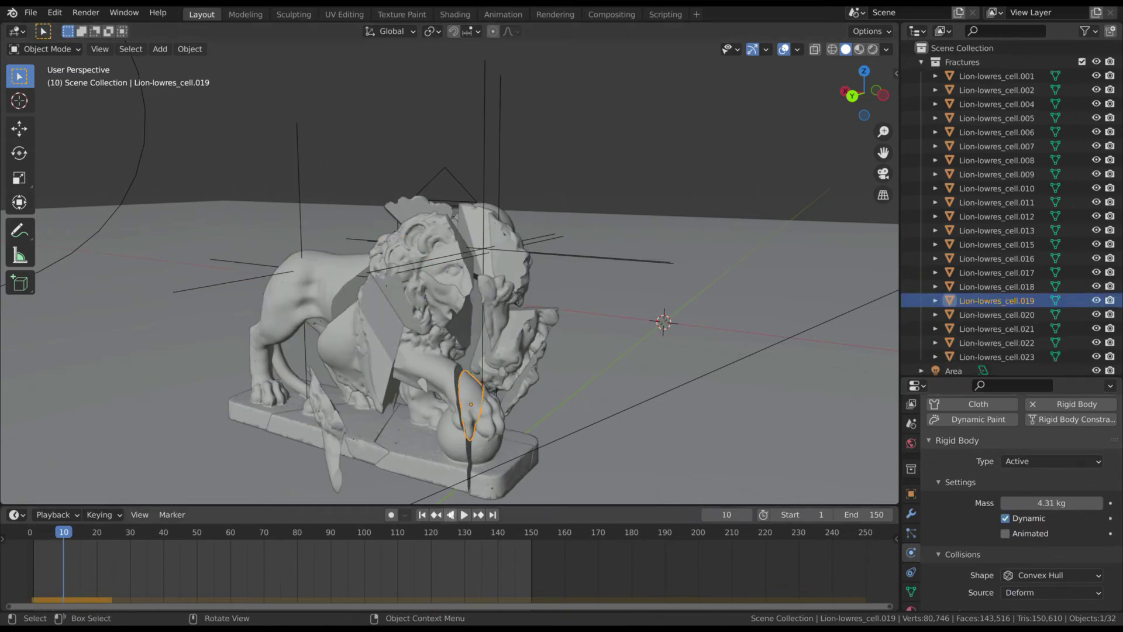
pyautogui.moveTo(63, 537)
pyautogui.mouseDown()
pyautogui.moveTo(34, 538)
pyautogui.moveTo(60, 539)
pyautogui.mouseUp()
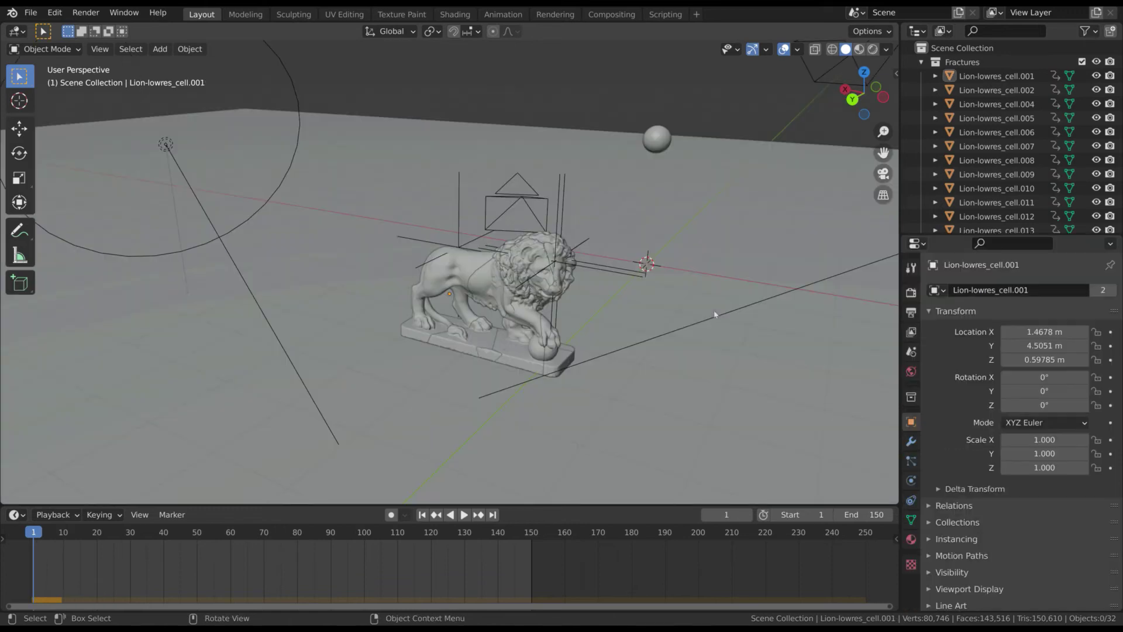
# Step: Select the lion's rear fracture piece, Lion-lowres_cell.001, and show its rigid body settings
pyautogui.click(462, 268)
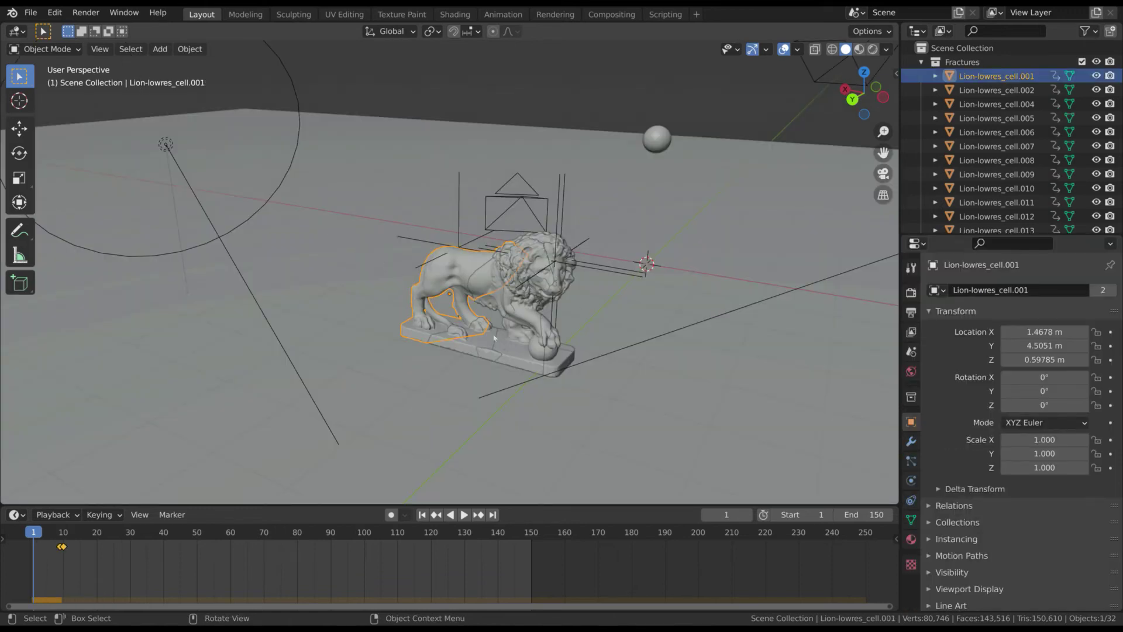
pyautogui.click(911, 481)
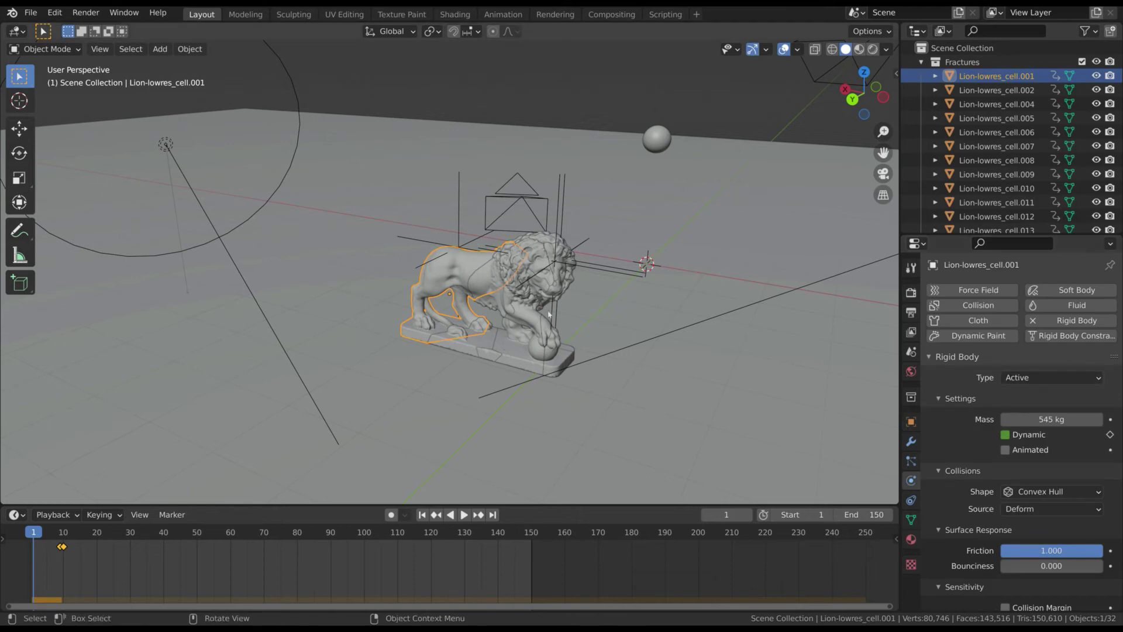
pyautogui.scroll(3, 339, 491)
pyautogui.scroll(3, 31, 534)
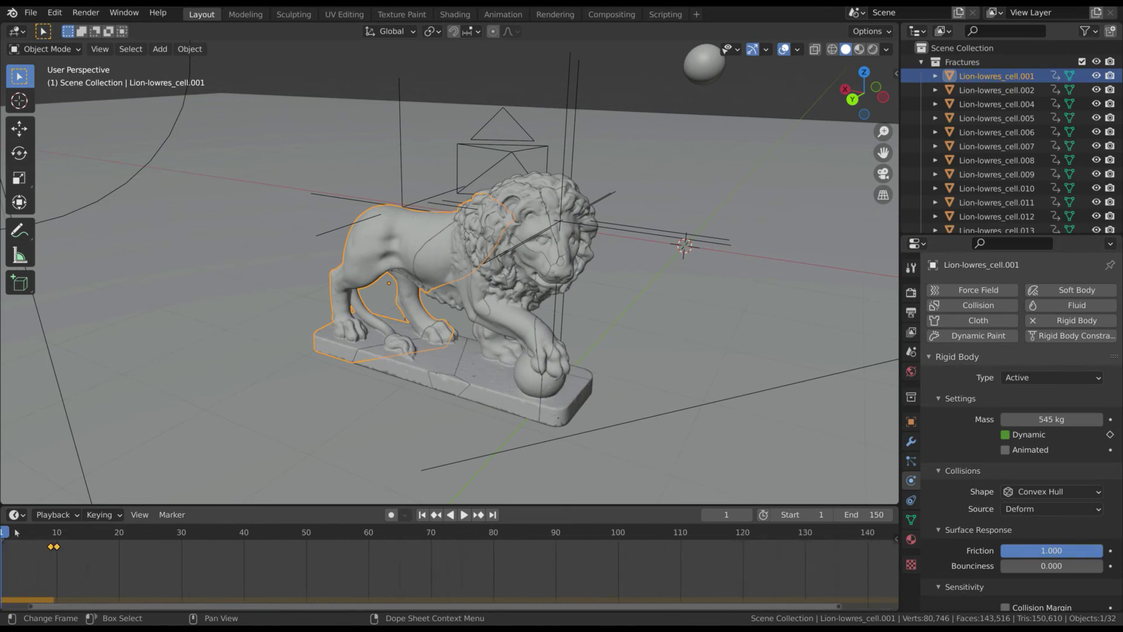
# Step: Play from frame 1 to 9 and move on to frame 10 to examine the rear piece's keyframed Dynamic setting and the impact
pyautogui.press('space')
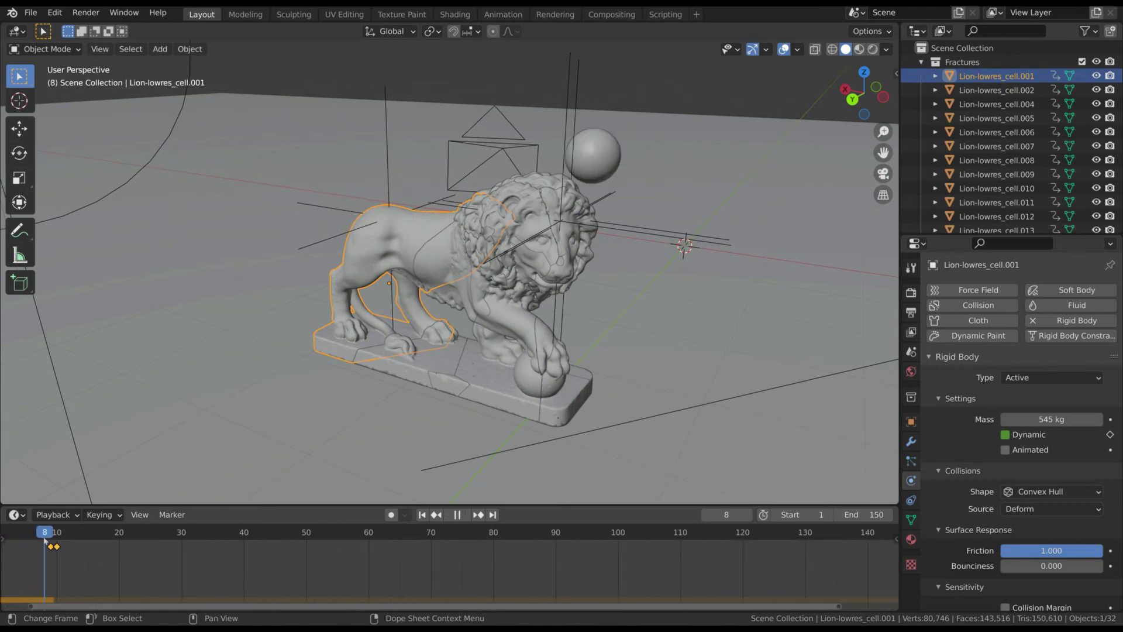
pyautogui.press('space')
pyautogui.moveTo(351, 275); pyautogui.dragTo(405, 278, button='middle')
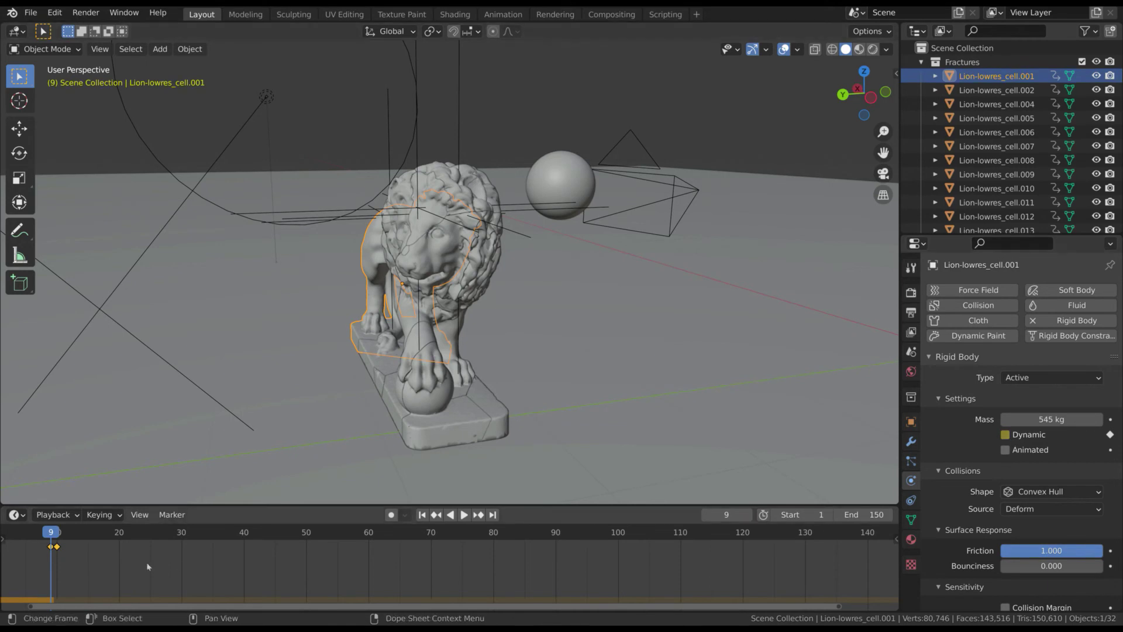
pyautogui.click(59, 543)
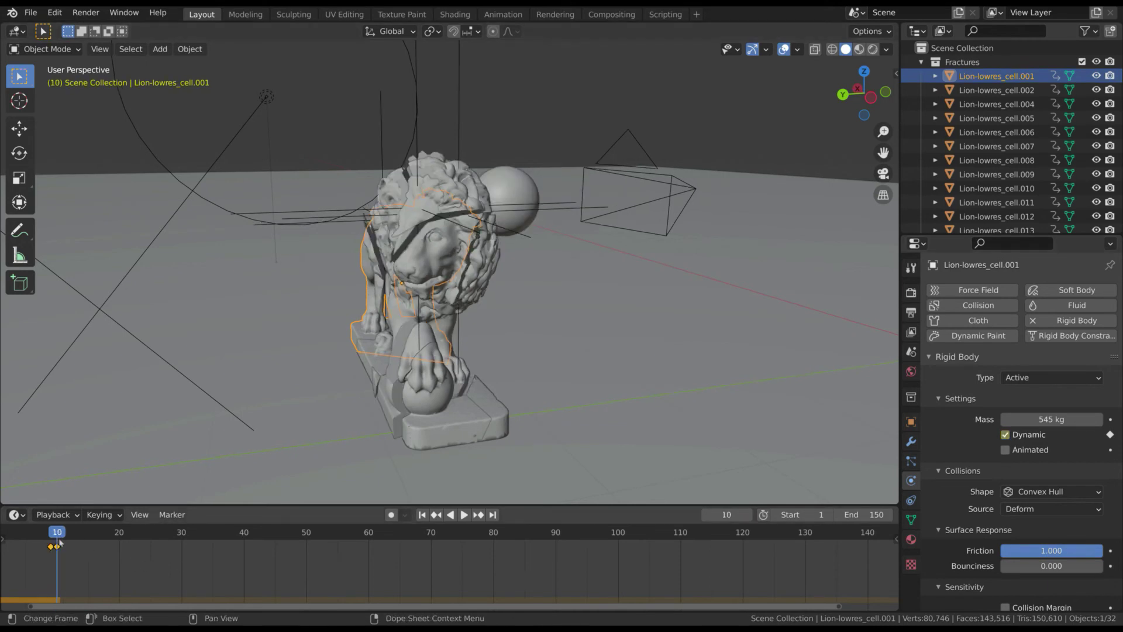
pyautogui.moveTo(304, 362); pyautogui.dragTo(573, 316, button='middle')
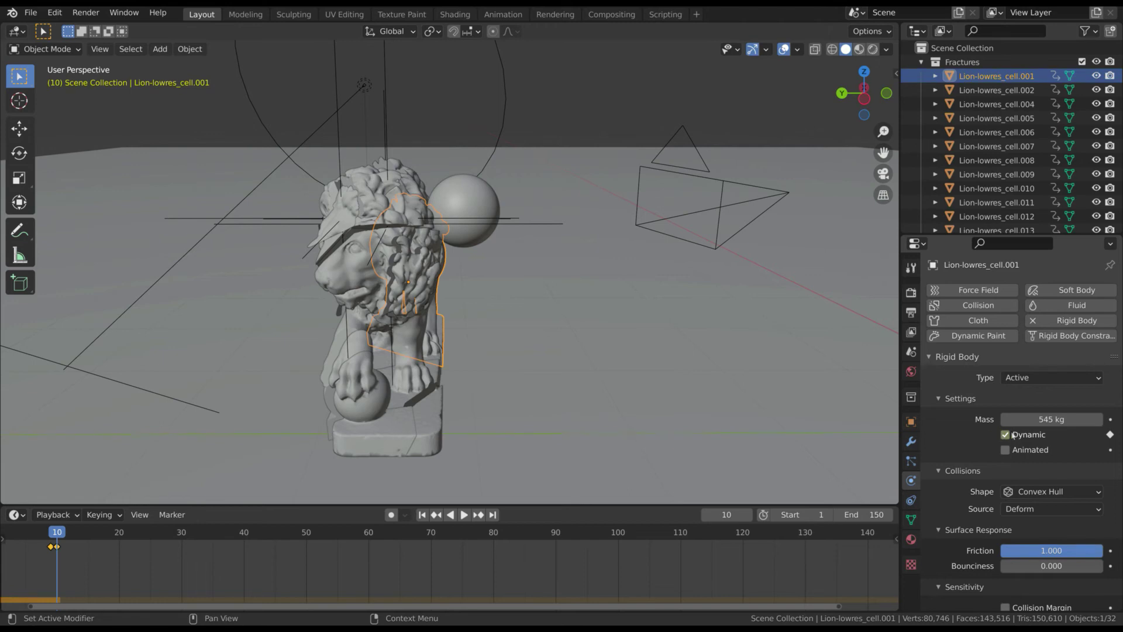
pyautogui.moveTo(484, 306); pyautogui.dragTo(544, 304, button='middle')
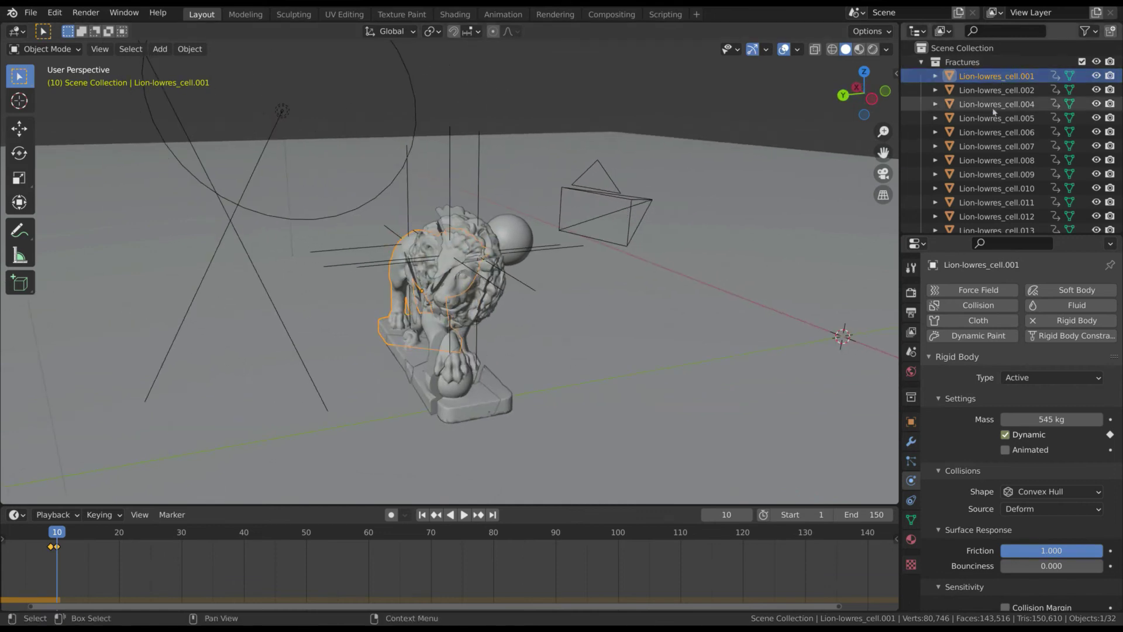
# Step: Select all the fracture cells through Lion-lowres_cell.023, link the animation data of Lion-lowres_cell.001 to them, and deselect everything
pyautogui.scroll(-10, 994, 112)
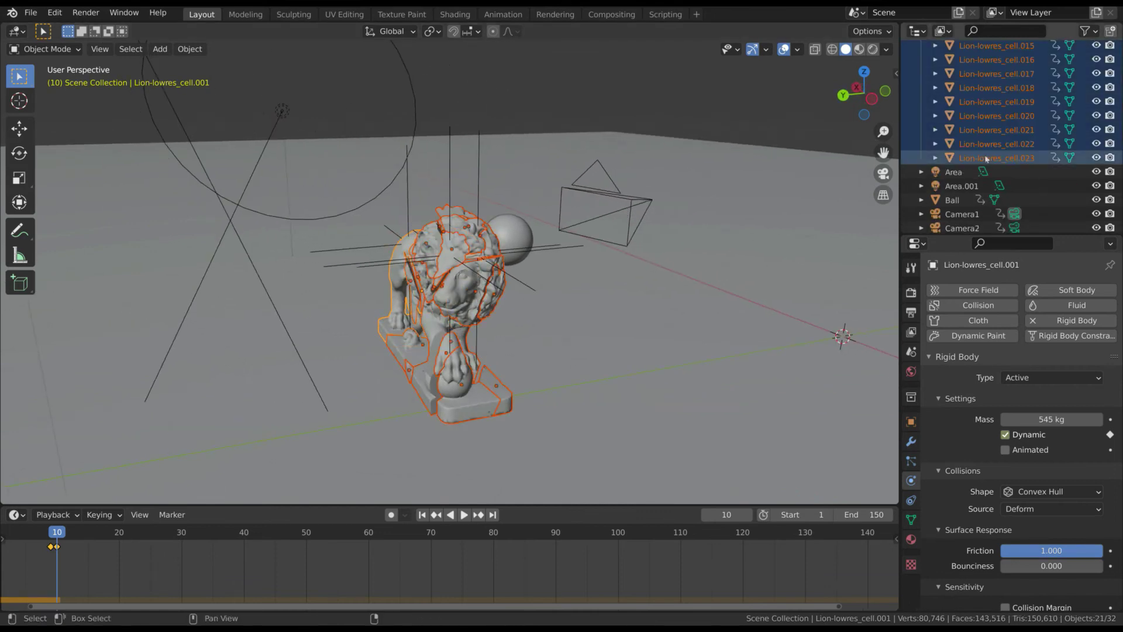
pyautogui.keyDown('shift'); pyautogui.click(995, 158); pyautogui.keyUp('shift')
pyautogui.click(190, 49)
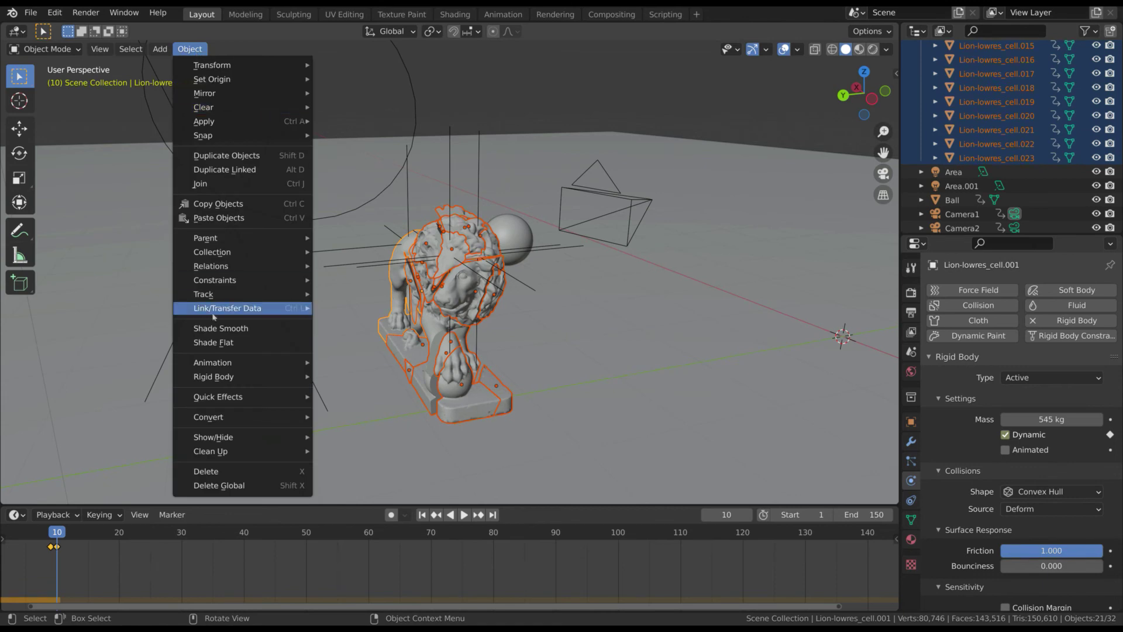
pyautogui.moveTo(234, 308)
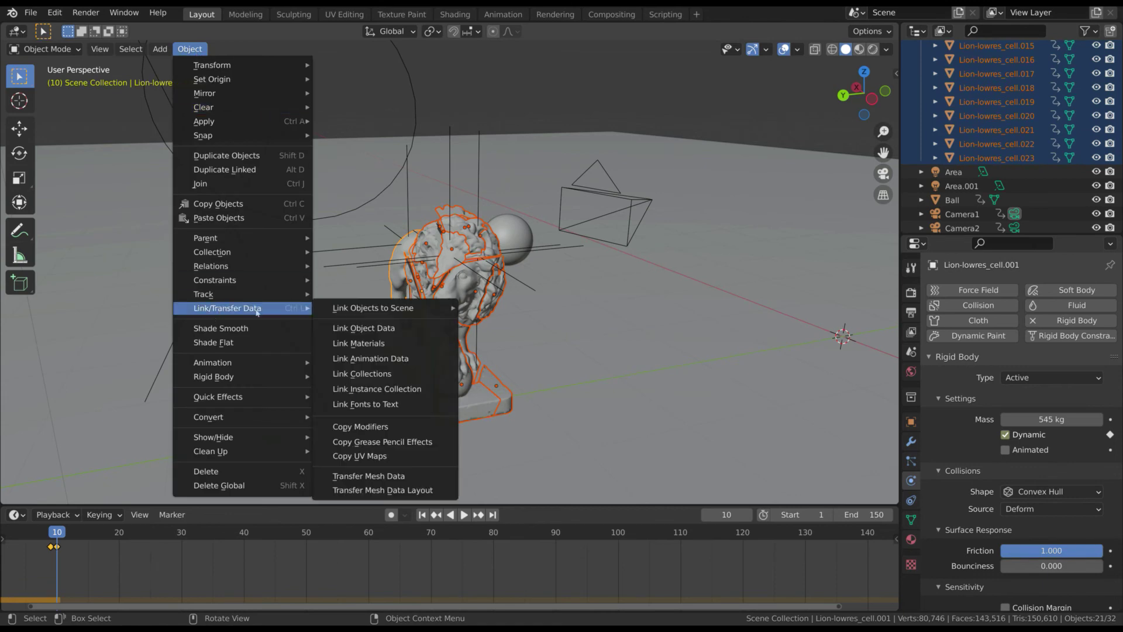
pyautogui.click(390, 361)
pyautogui.moveTo(390, 361); pyautogui.dragTo(569, 85, button='middle')
pyautogui.hotkey('alt', 'a')
pyautogui.moveTo(433, 234); pyautogui.dragTo(457, 228, button='middle')
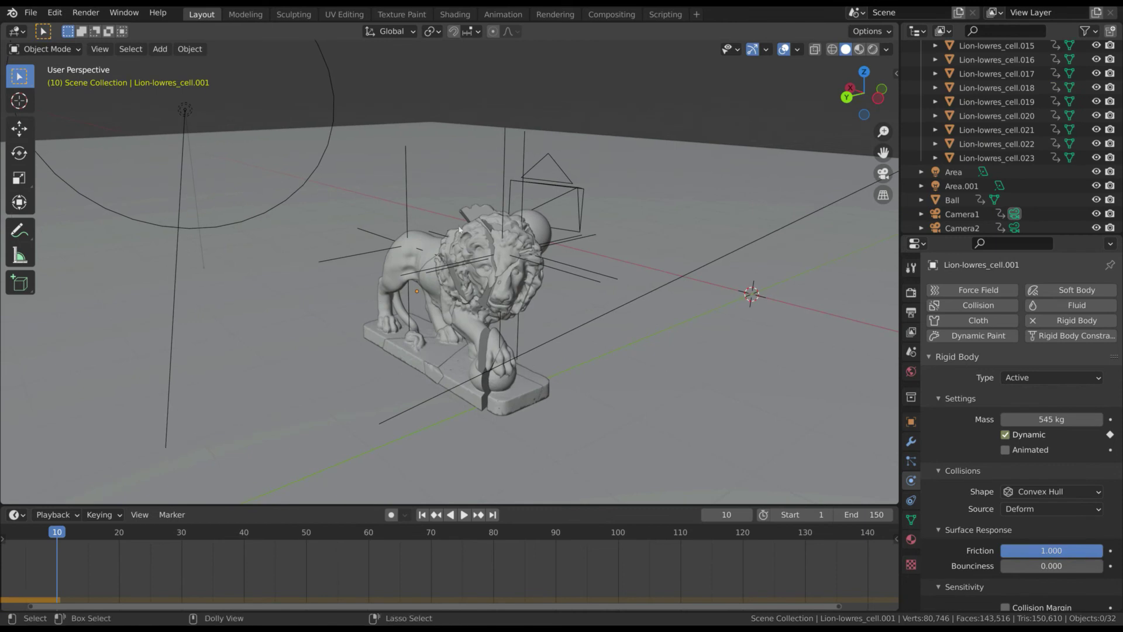
# Step: Play the simulation from frame 1 to check how the ball shatters the lion, and return to the first frame
pyautogui.click(422, 514)
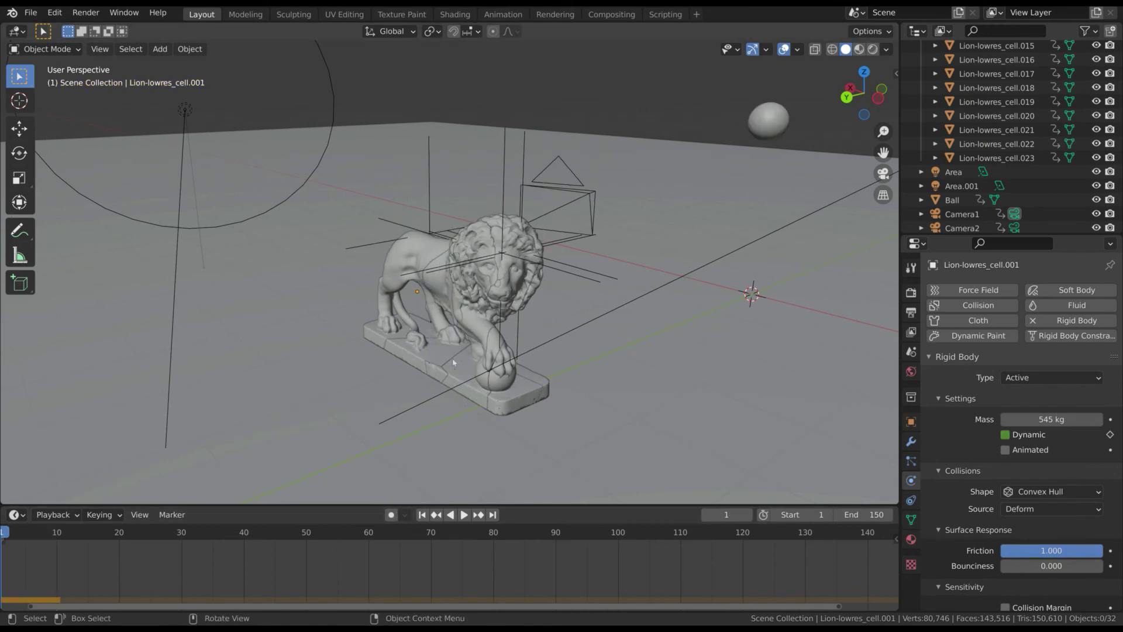
pyautogui.moveTo(573, 327); pyautogui.dragTo(678, 234, button='middle')
pyautogui.press('space')
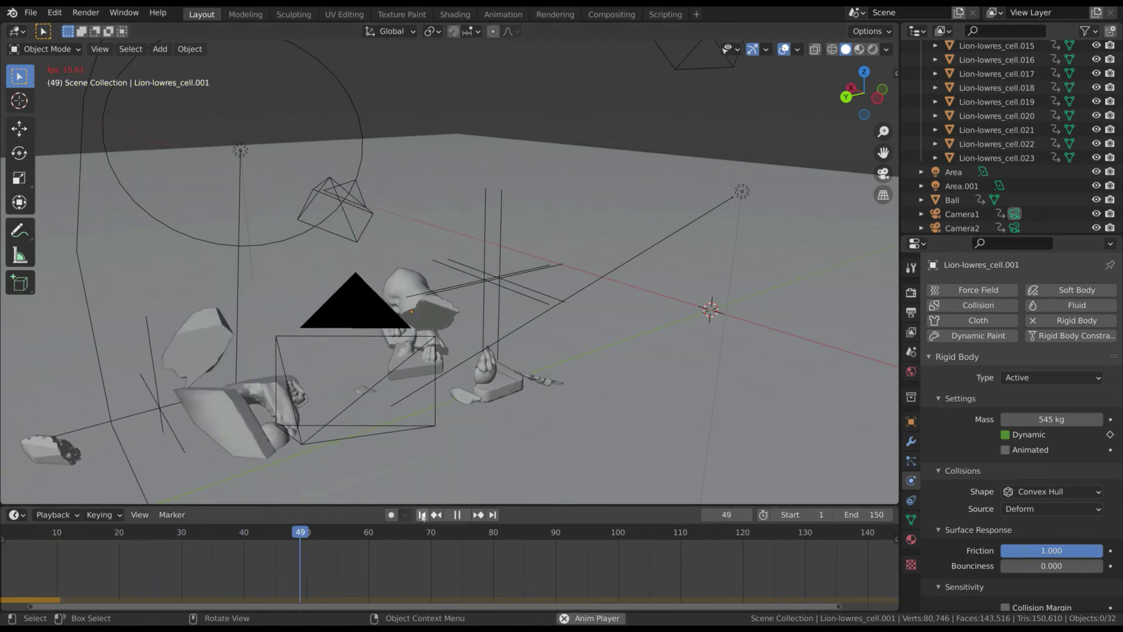
pyautogui.hotkey('shift', 'Left')
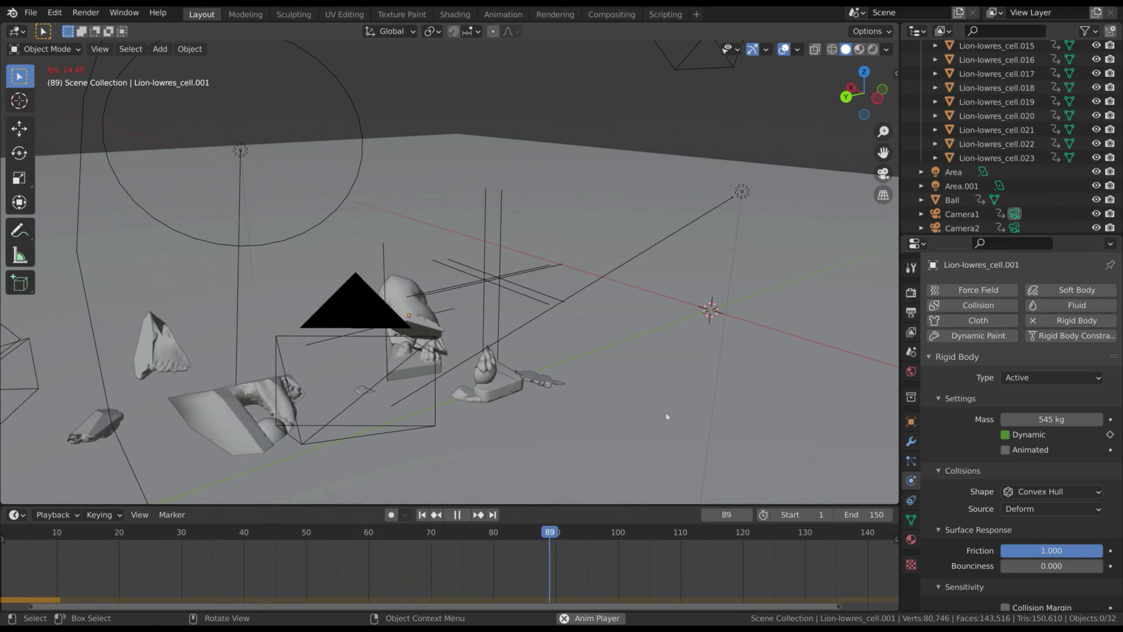
pyautogui.press('space')
pyautogui.hotkey('shift', 'Left')
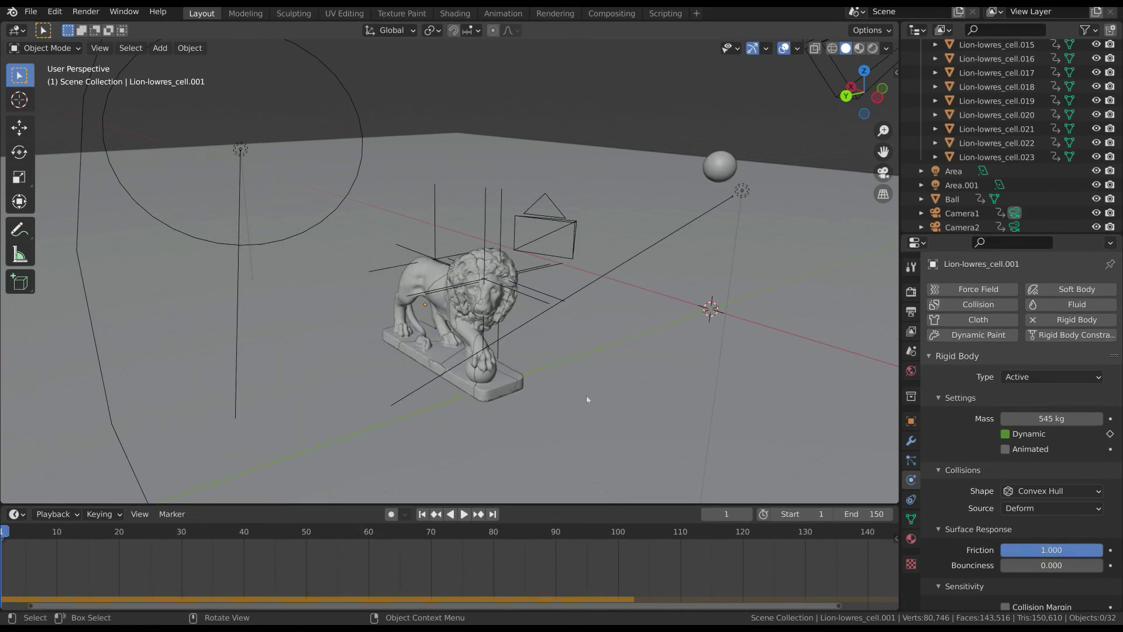
# Step: Switch the viewport to rendered shading, examine the lion's fracture seams, and play the shattering up to frame 27
pyautogui.scroll(5, 474, 313)
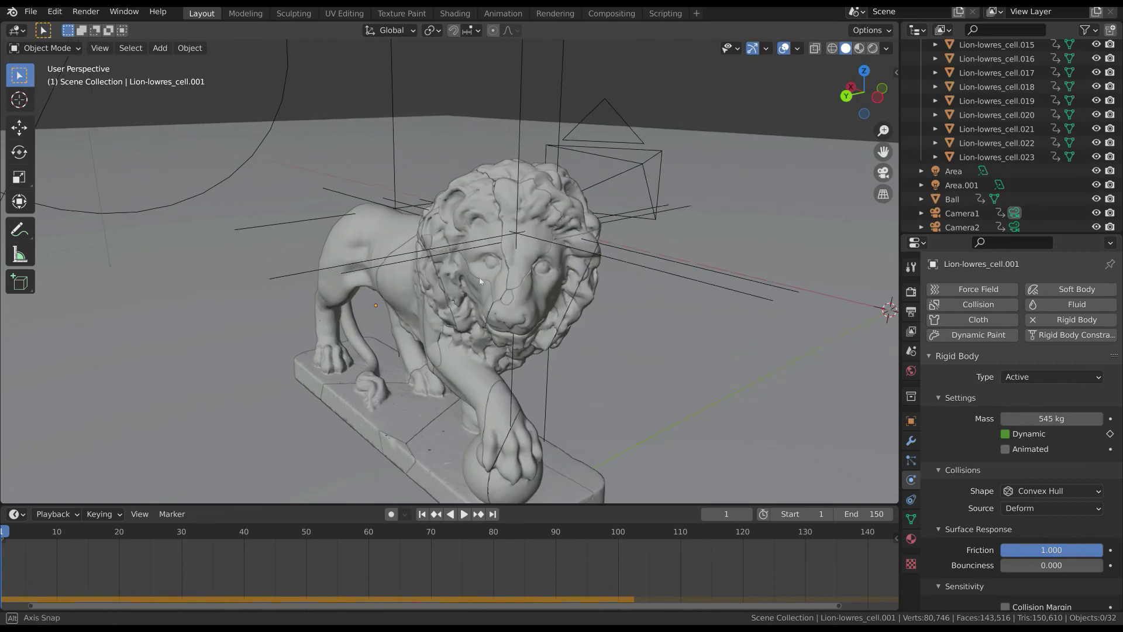
pyautogui.click(873, 49)
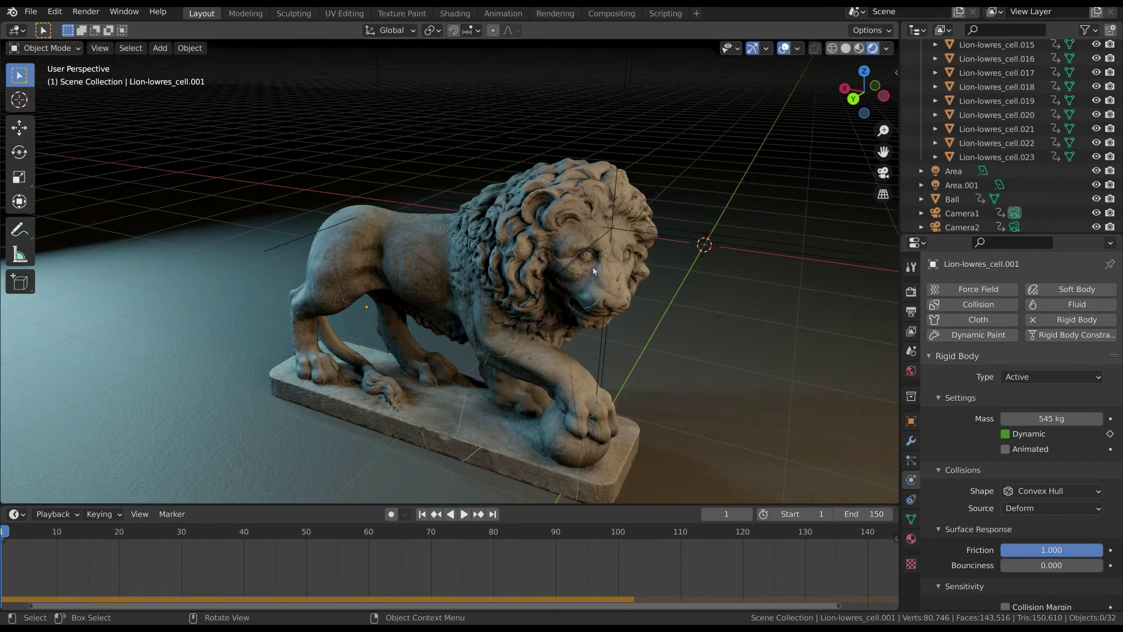
pyautogui.moveTo(527, 281)
pyautogui.mouseDown(button='middle')
pyautogui.moveTo(594, 283)
pyautogui.moveTo(702, 203)
pyautogui.mouseUp(button='middle')
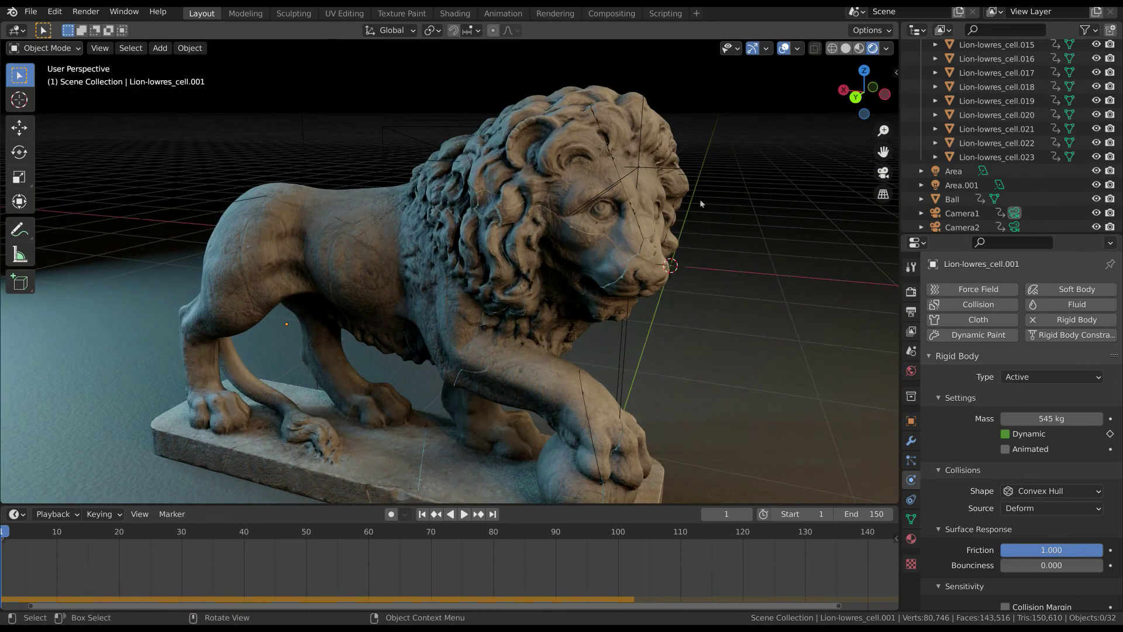
pyautogui.scroll(-3, 732, 257)
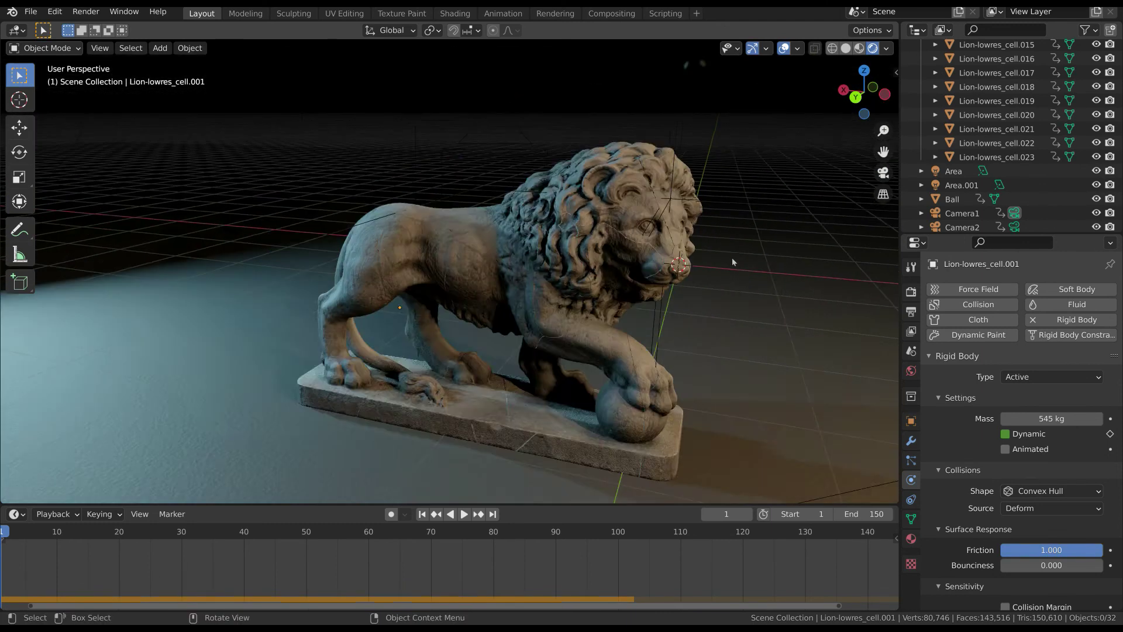
pyautogui.moveTo(732, 258); pyautogui.dragTo(598, 248, button='middle')
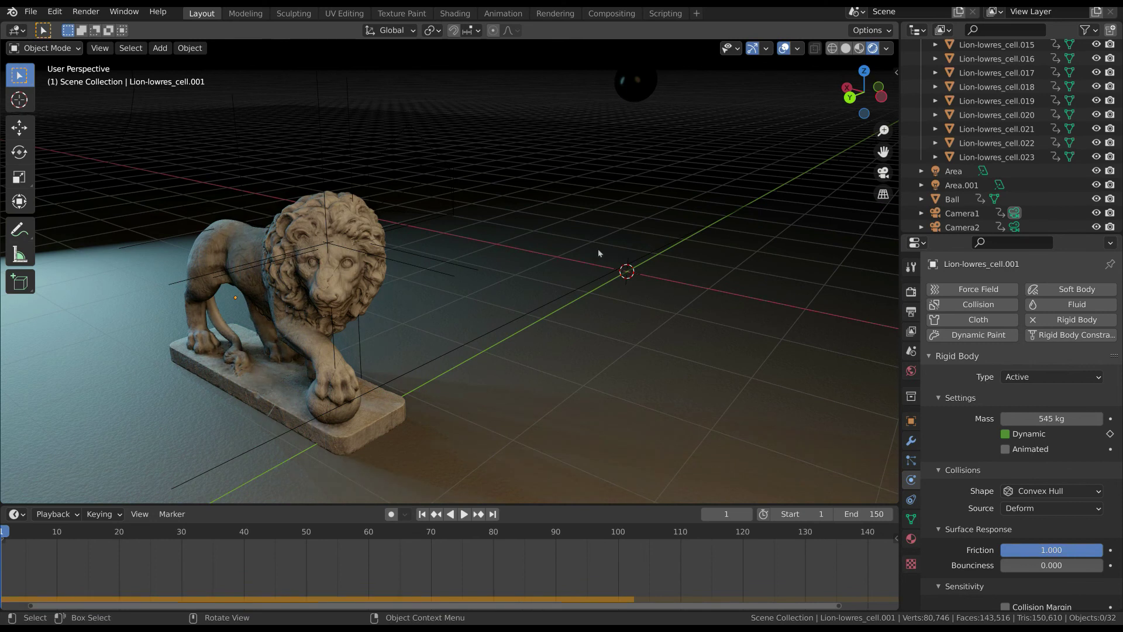
pyautogui.press('space')
pyautogui.scroll(-4, 552, 240)
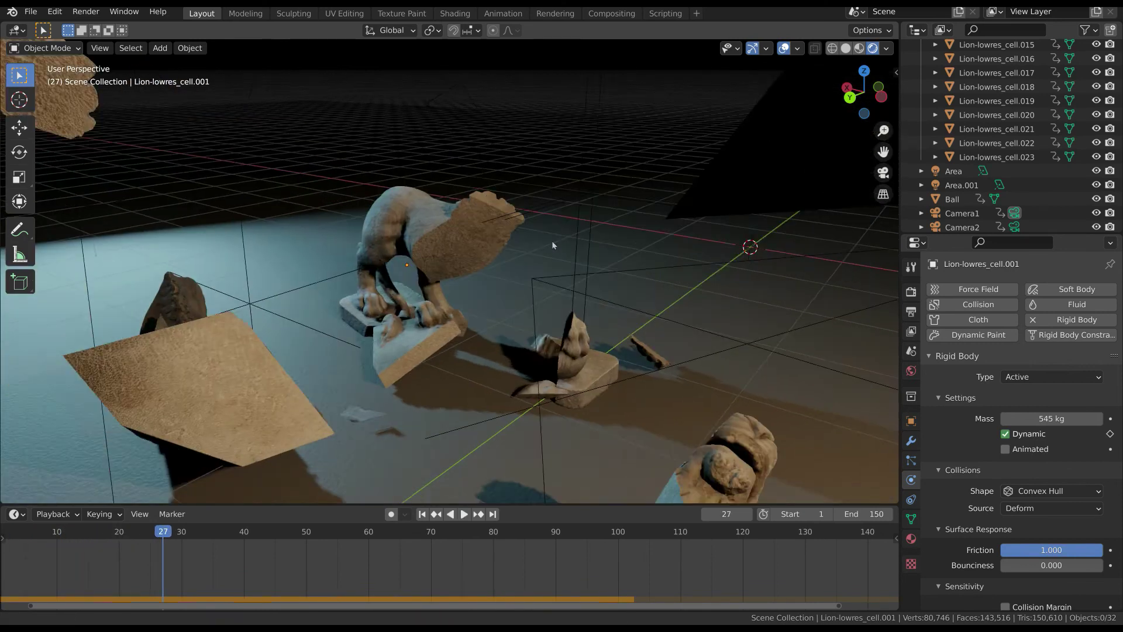